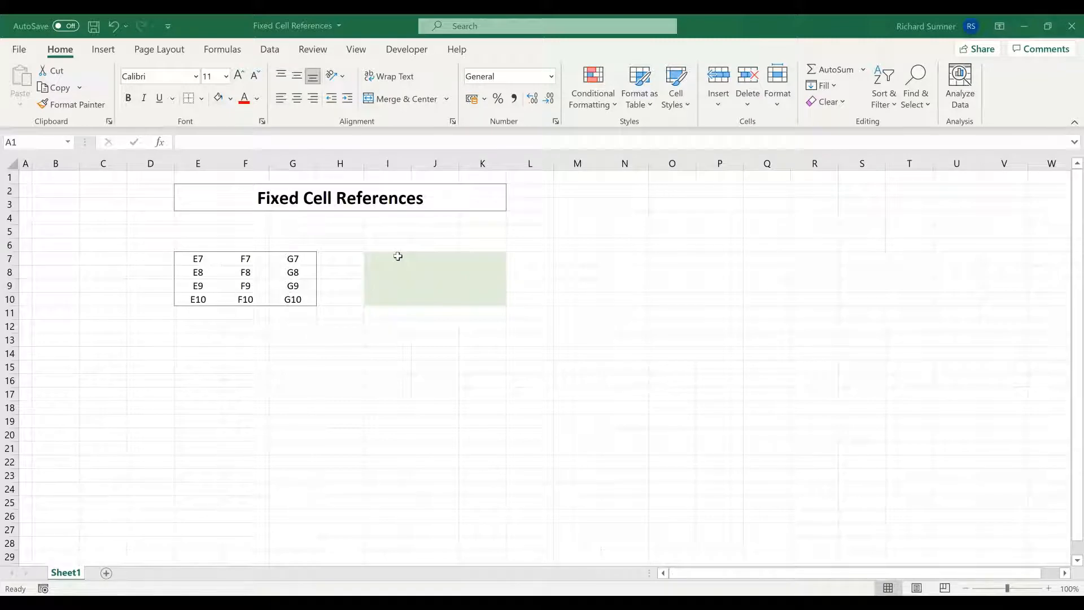
- Enter a formula in I7, the first cell of the green range, that references cell E7
{"action": "left_click", "coordinate": [398, 256]}
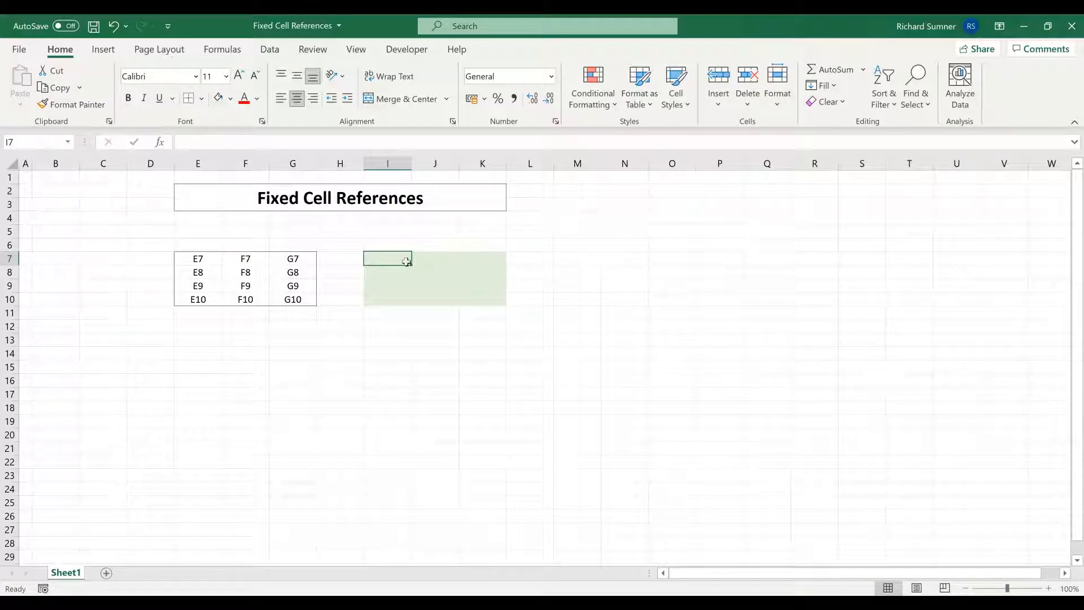
{"action": "left_click_drag", "start_coordinate": [203, 258], "coordinate": [290, 299]}
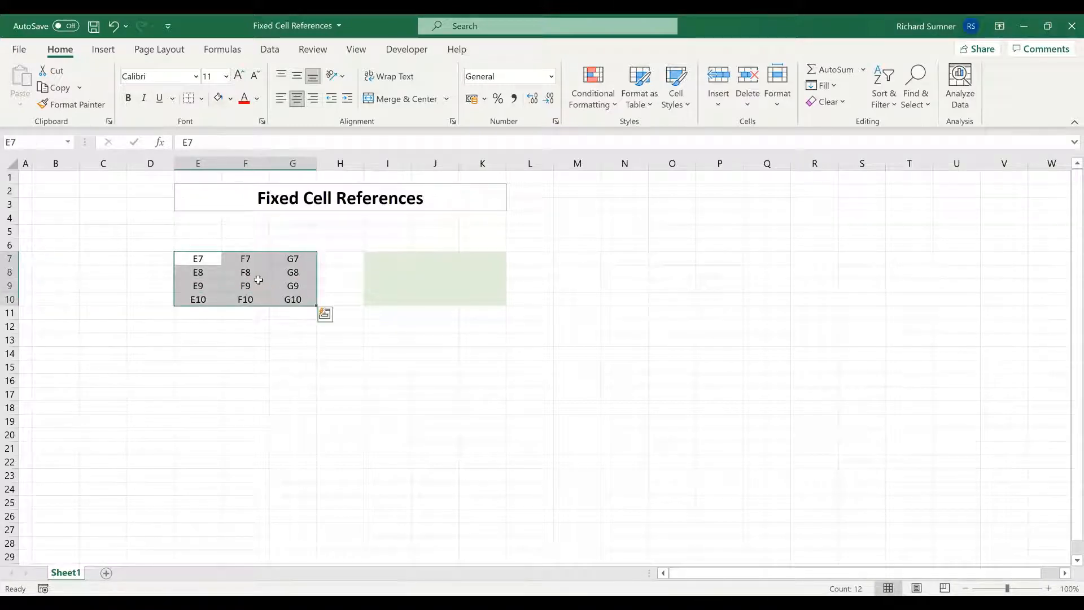
{"action": "left_click", "coordinate": [216, 262]}
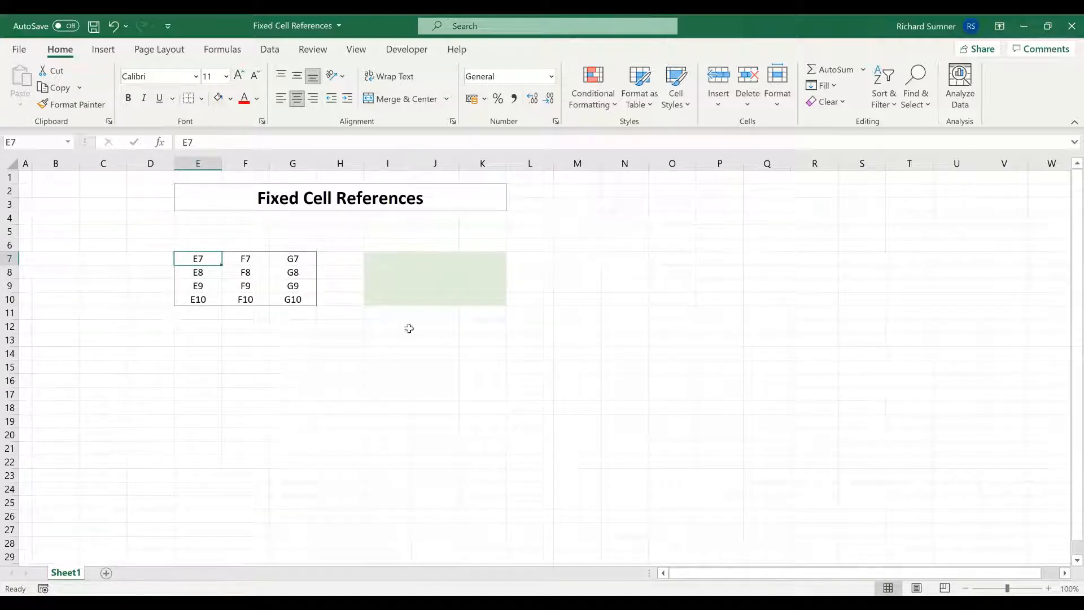
{"action": "left_click", "coordinate": [395, 260]}
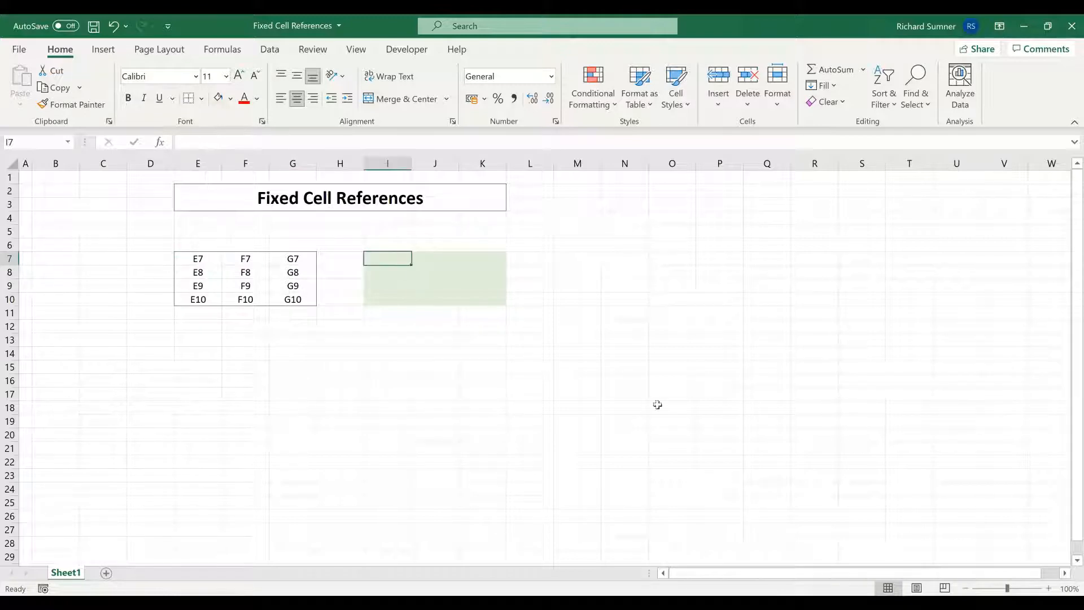
{"action": "type", "text": "="}
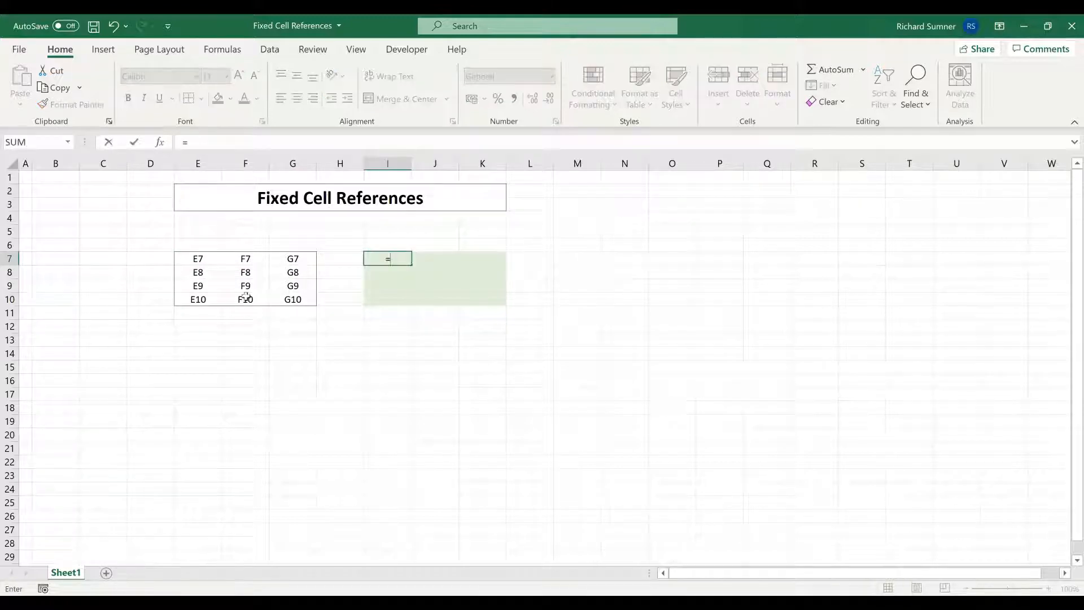
{"action": "left_click", "coordinate": [199, 259]}
{"action": "key", "text": "Return"}
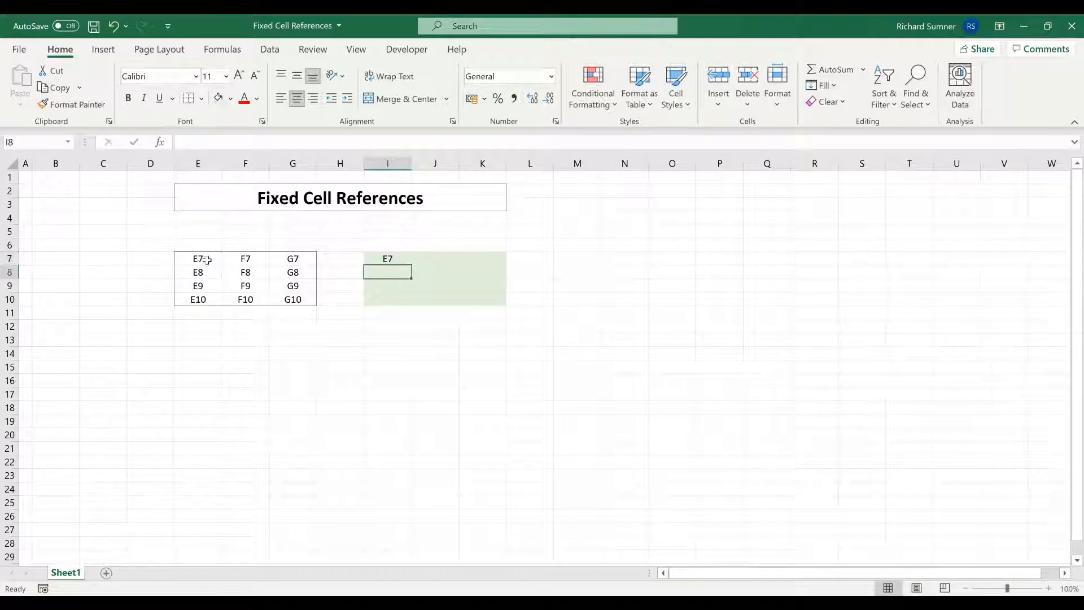
- Fill the I7 formula down to I10 and across to column K to cover the green range
{"action": "left_click", "coordinate": [389, 260]}
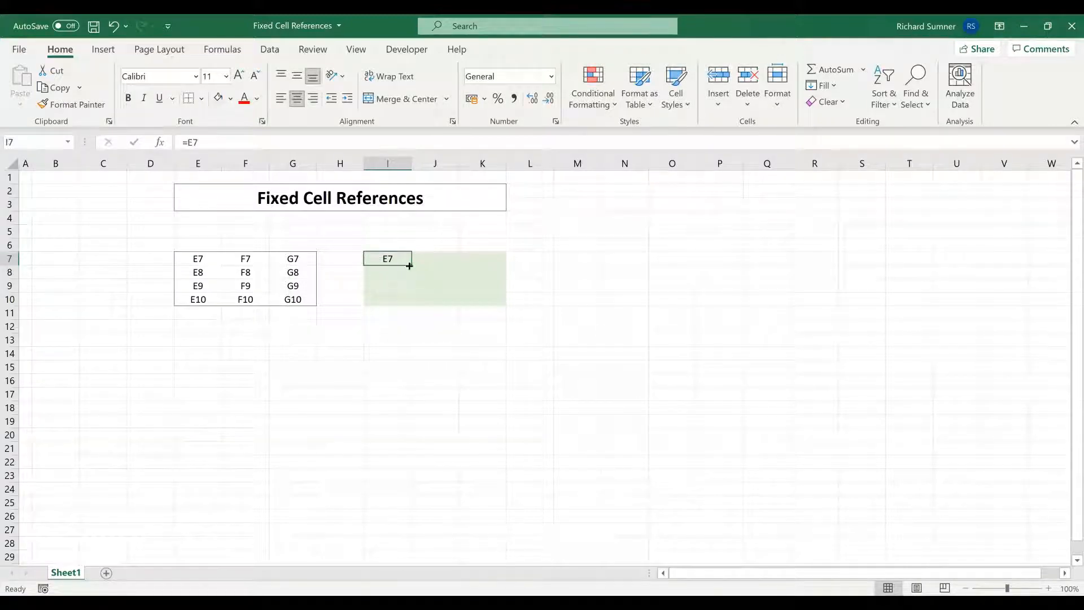
{"action": "left_click_drag", "start_coordinate": [412, 263], "coordinate": [409, 303]}
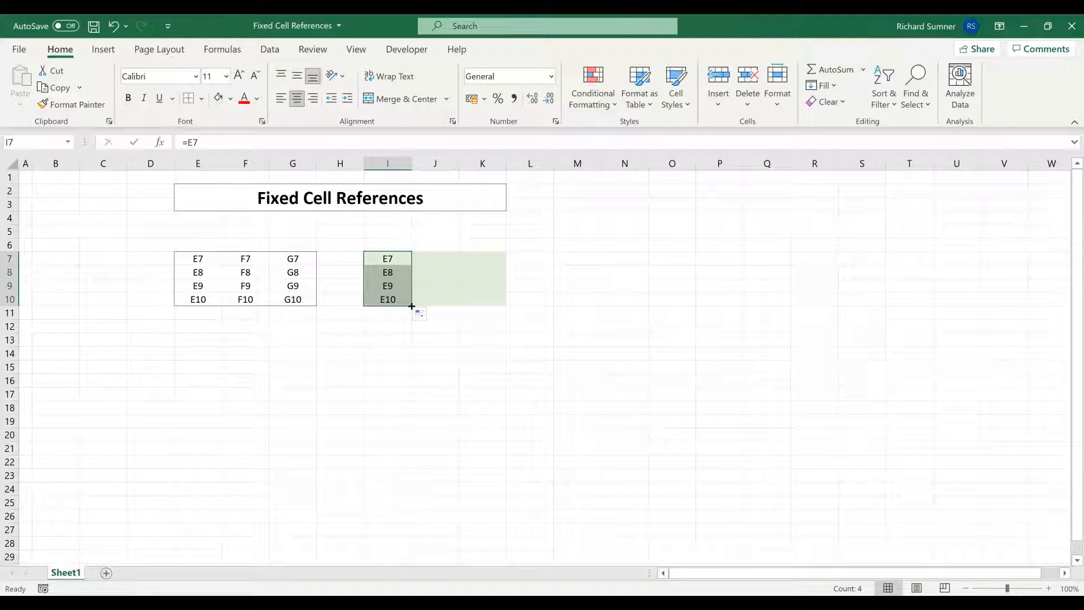
{"action": "left_click_drag", "start_coordinate": [412, 307], "coordinate": [482, 307]}
{"action": "left_click", "coordinate": [401, 397]}
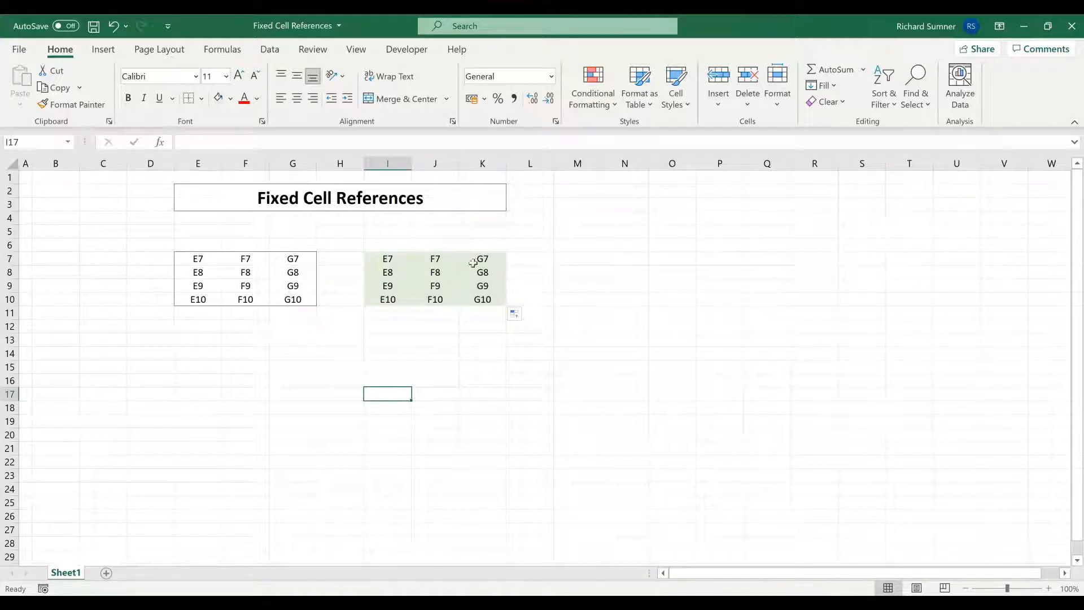
- Examine how the relative references change in the copied formulas across I7:K10
{"action": "left_click", "coordinate": [383, 261]}
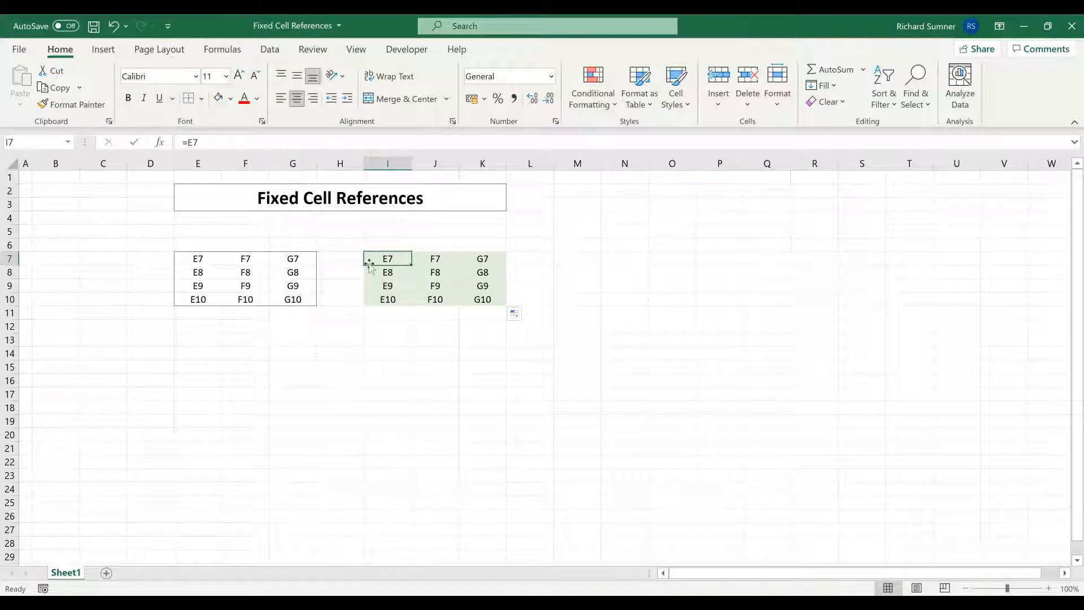
{"action": "key", "text": "Right"}
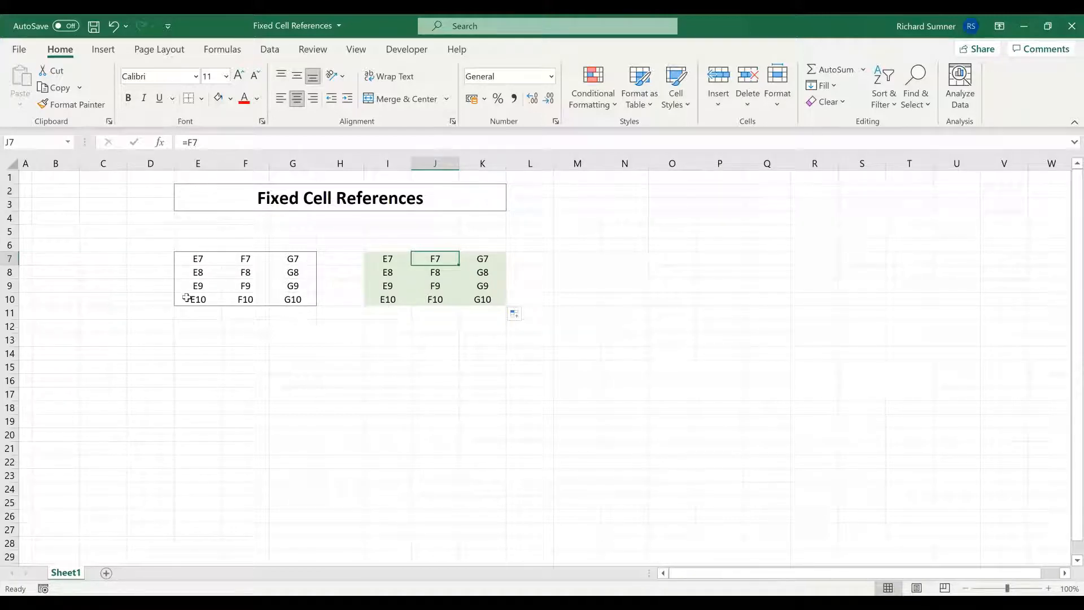
{"action": "left_click", "coordinate": [395, 259]}
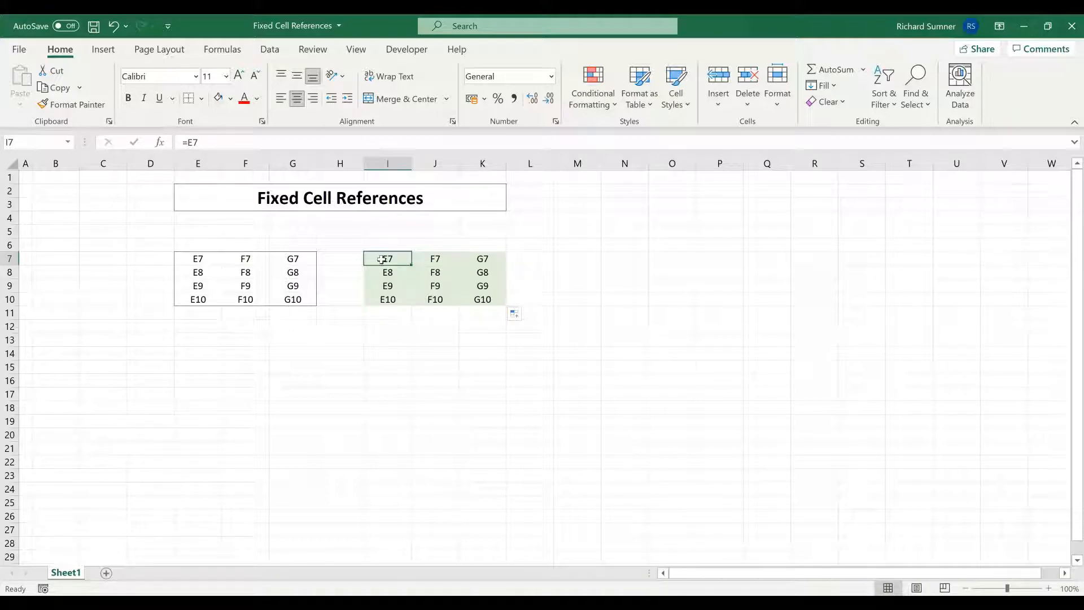
{"action": "left_click_drag", "start_coordinate": [382, 259], "coordinate": [386, 300]}
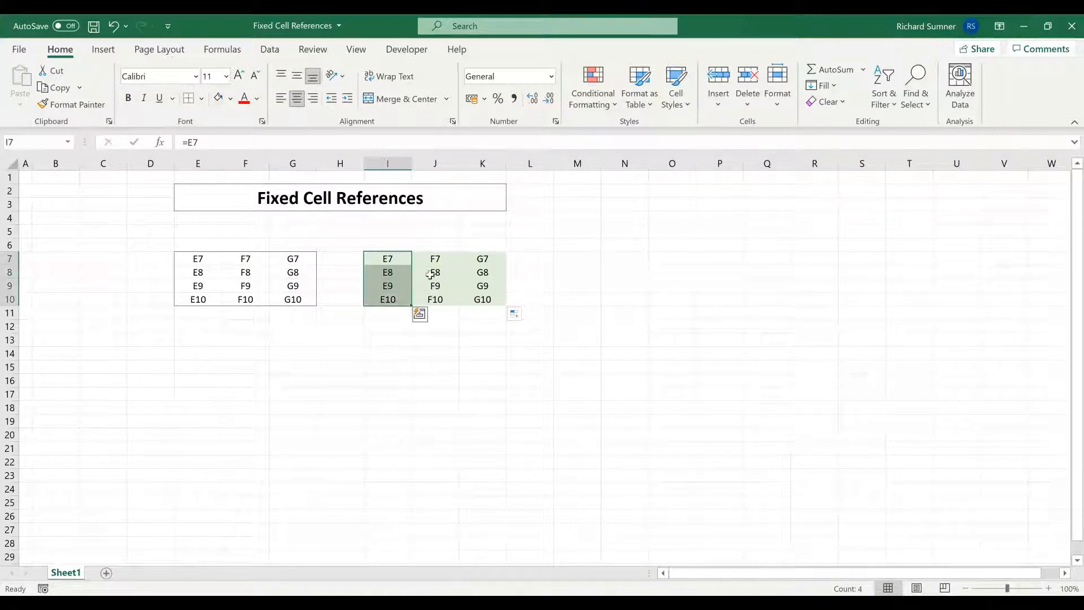
{"action": "left_click_drag", "start_coordinate": [436, 261], "coordinate": [435, 300]}
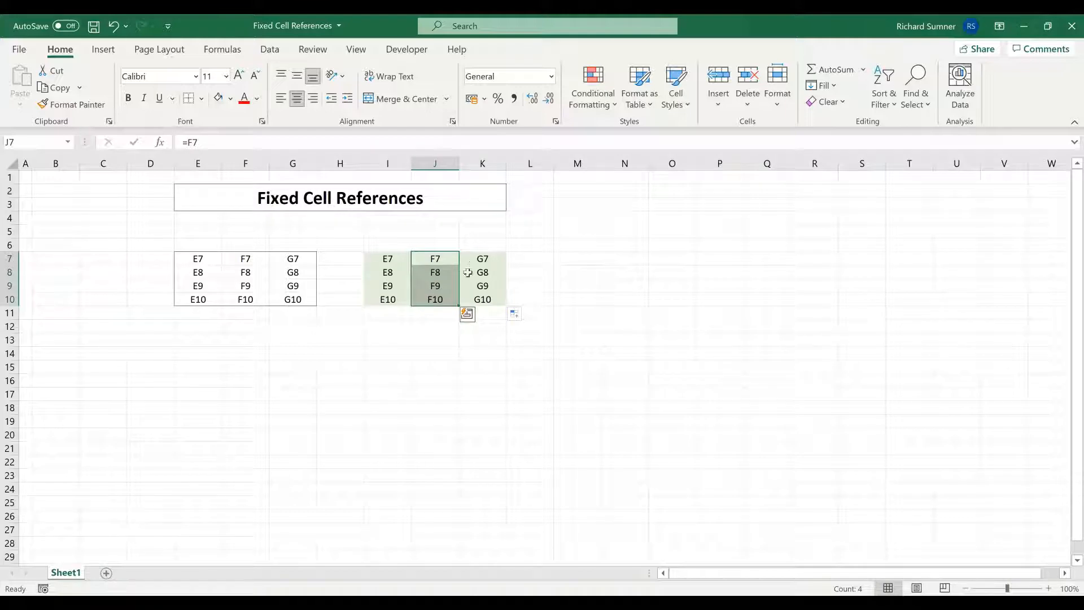
{"action": "left_click_drag", "start_coordinate": [472, 259], "coordinate": [482, 300]}
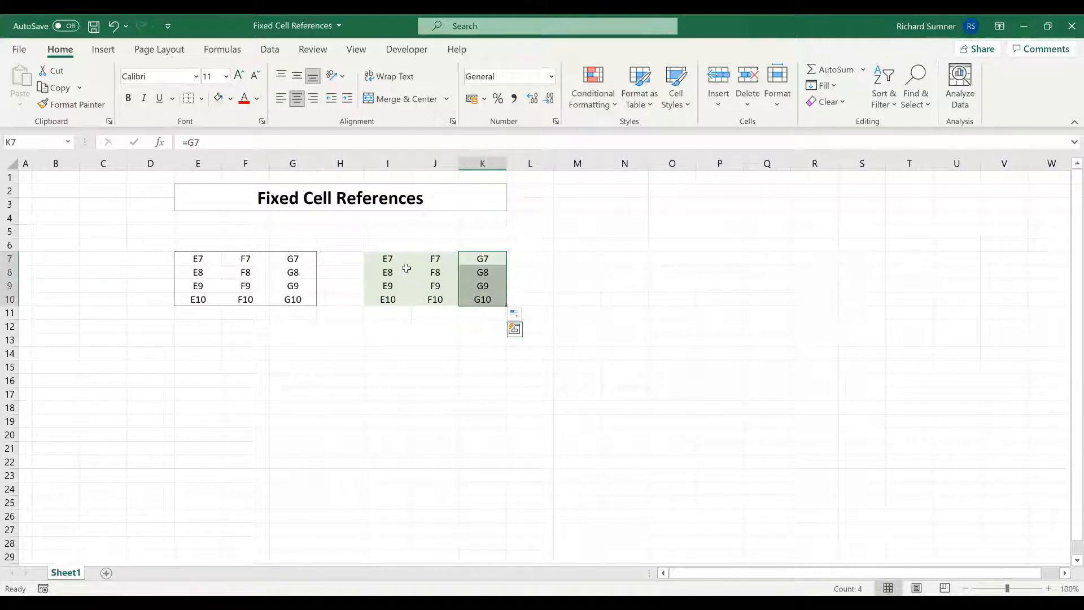
{"action": "left_click", "coordinate": [390, 258]}
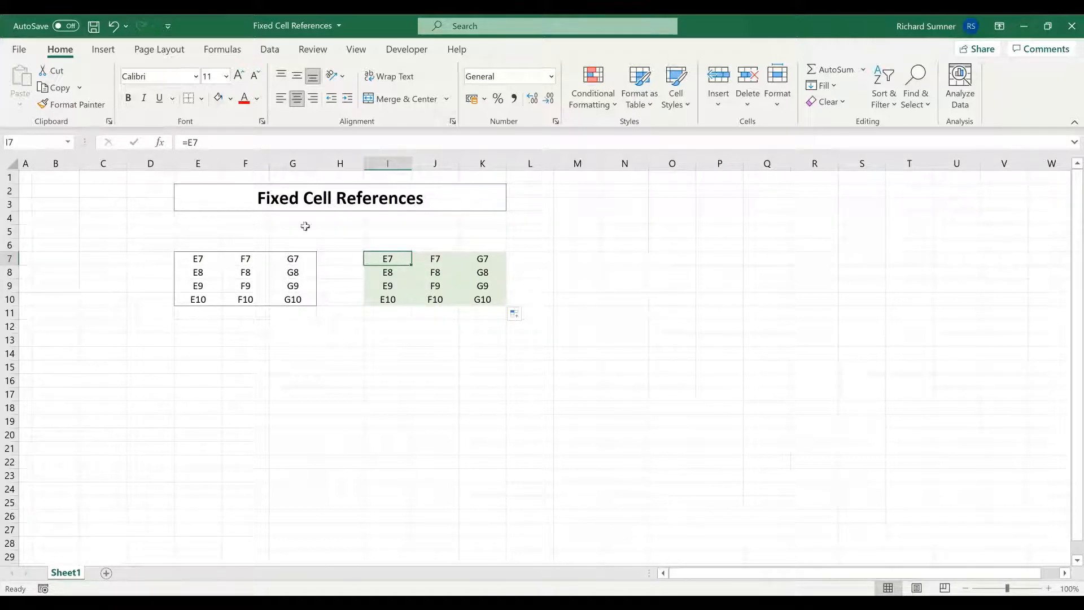
- Make the reference in I7 fully absolute, so its formula is =$E$7
{"action": "left_click", "coordinate": [188, 143]}
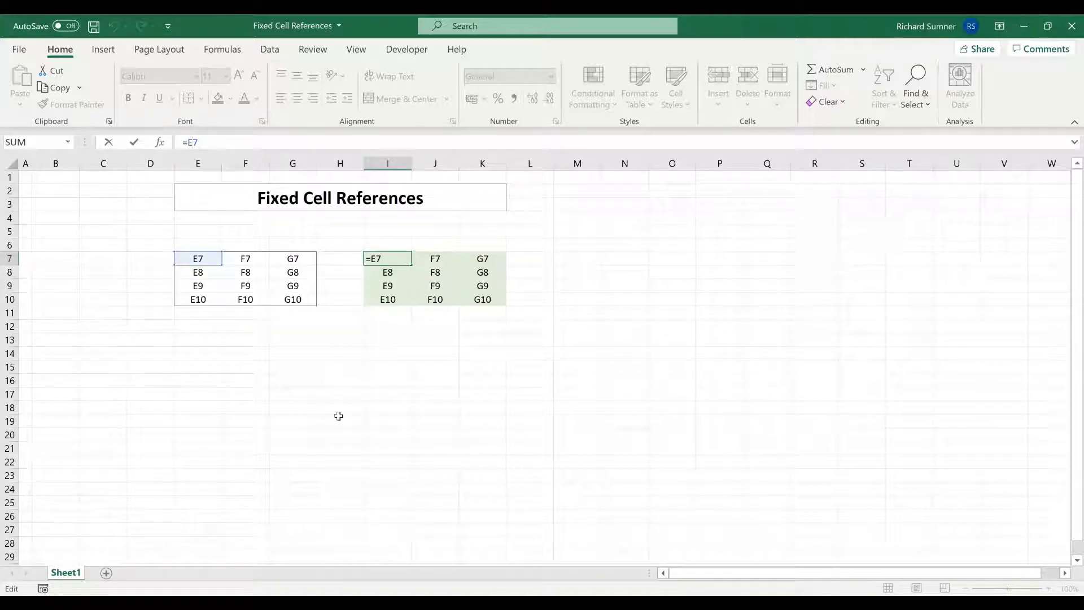
{"action": "key", "text": "F4"}
{"action": "key", "text": "F4"}
{"action": "key", "text": "F4"}
{"action": "key", "text": "F4"}
{"action": "key", "text": "F4"}
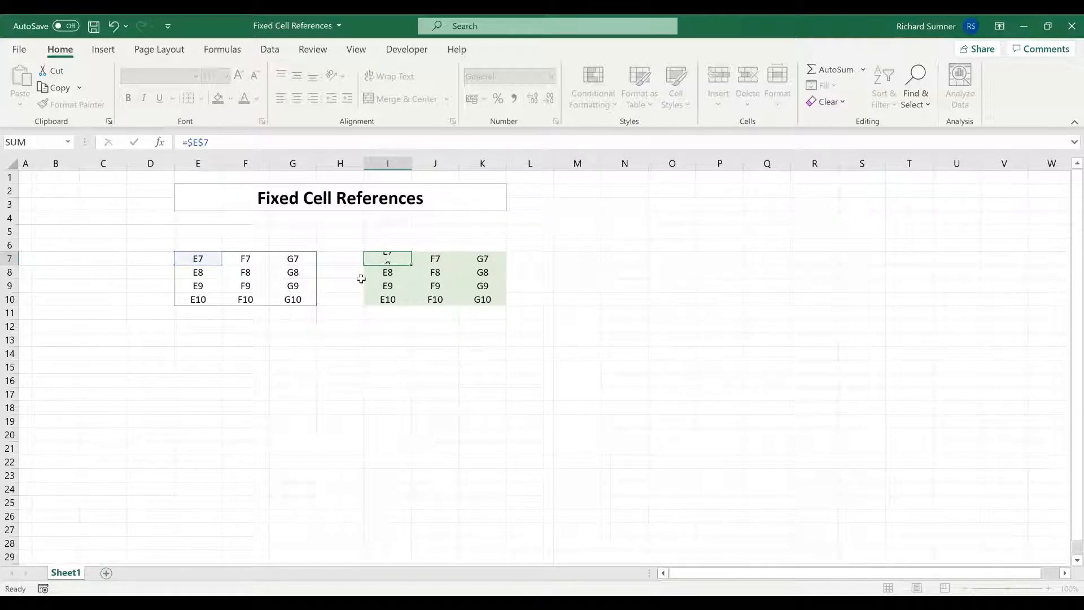
{"action": "key", "text": "Return"}
- Copy the fully fixed formula from I7 through the range I7:K10
{"action": "left_click", "coordinate": [391, 258]}
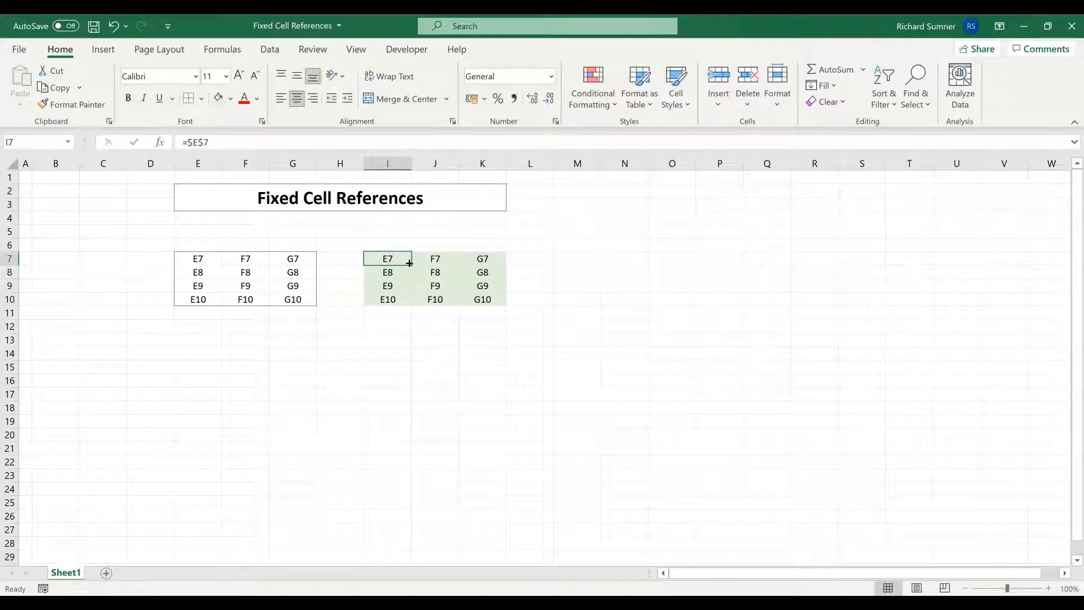
{"action": "left_click_drag", "start_coordinate": [411, 265], "coordinate": [506, 306]}
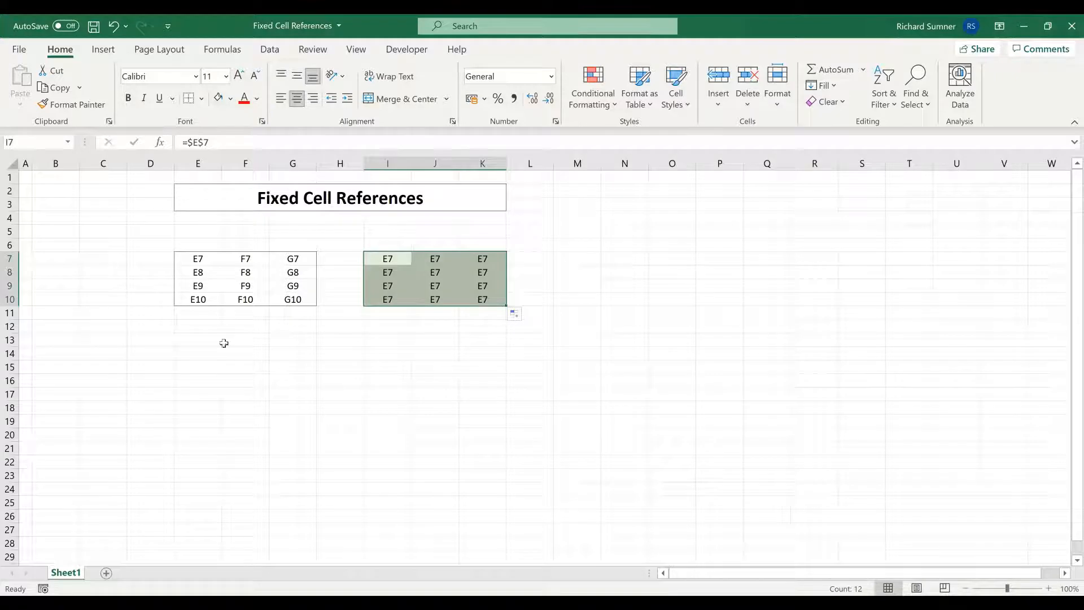
{"action": "left_click", "coordinate": [204, 261]}
- Change the formula in I7 to =$E7, fixing only the column, and fill it through I7:K10
{"action": "left_click", "coordinate": [384, 257]}
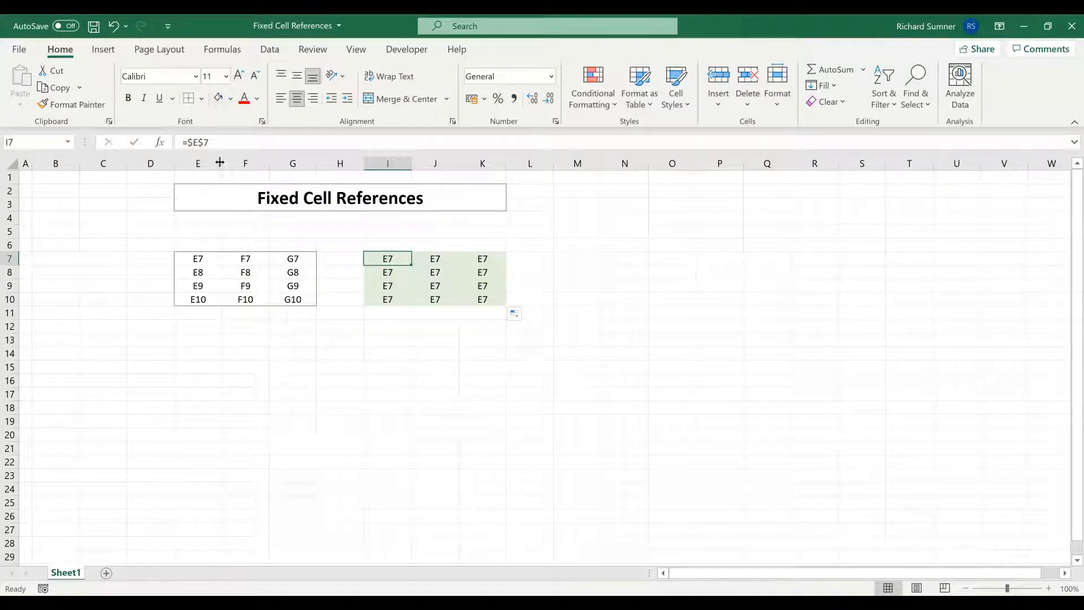
{"action": "left_click", "coordinate": [203, 142]}
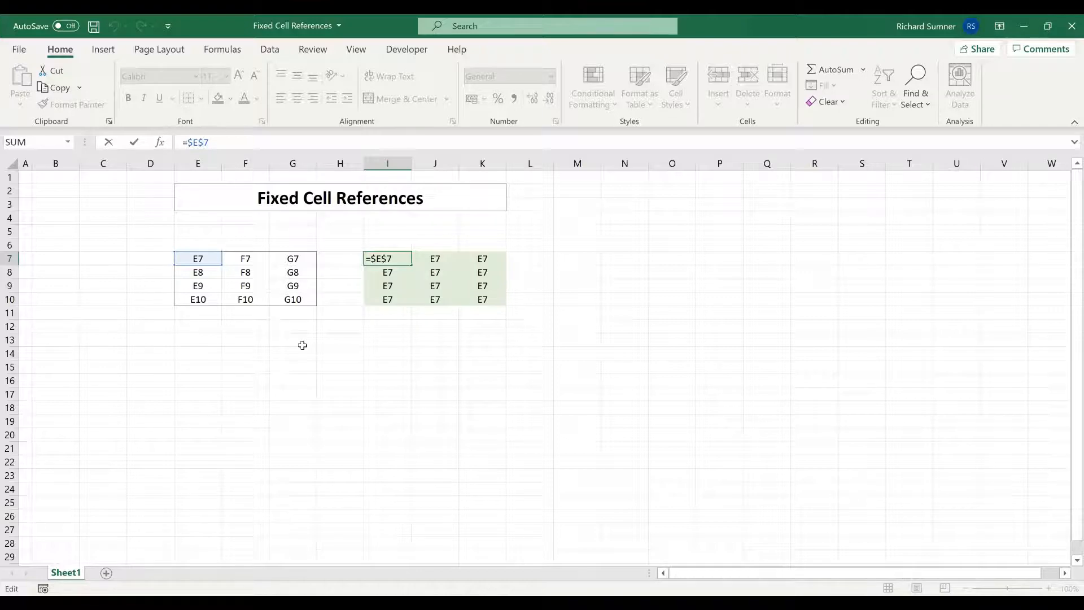
{"action": "key", "text": "BackSpace"}
{"action": "key", "text": "Return"}
{"action": "left_click", "coordinate": [390, 260]}
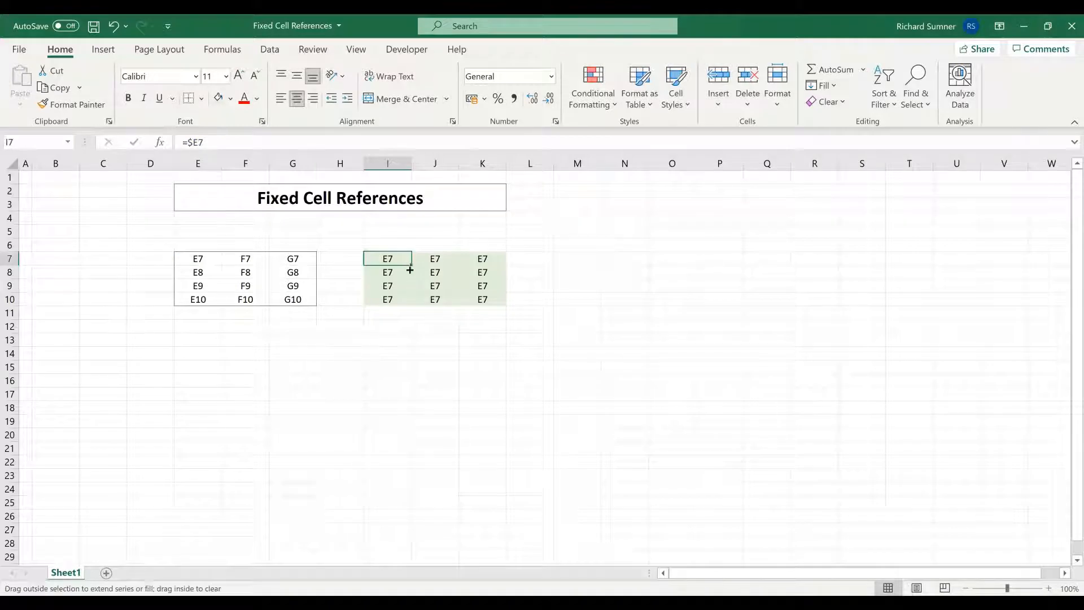
{"action": "left_click_drag", "start_coordinate": [410, 270], "coordinate": [508, 299]}
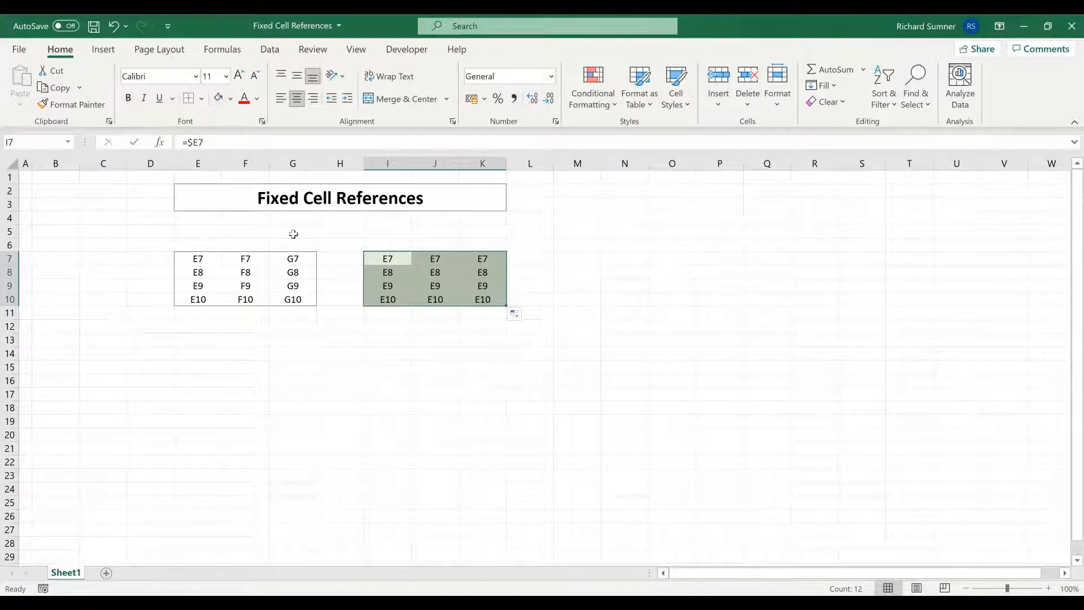
- Change the formula in I7 to =E$7, fixing only the row, and fill it through I7:K10
{"action": "left_click", "coordinate": [381, 257]}
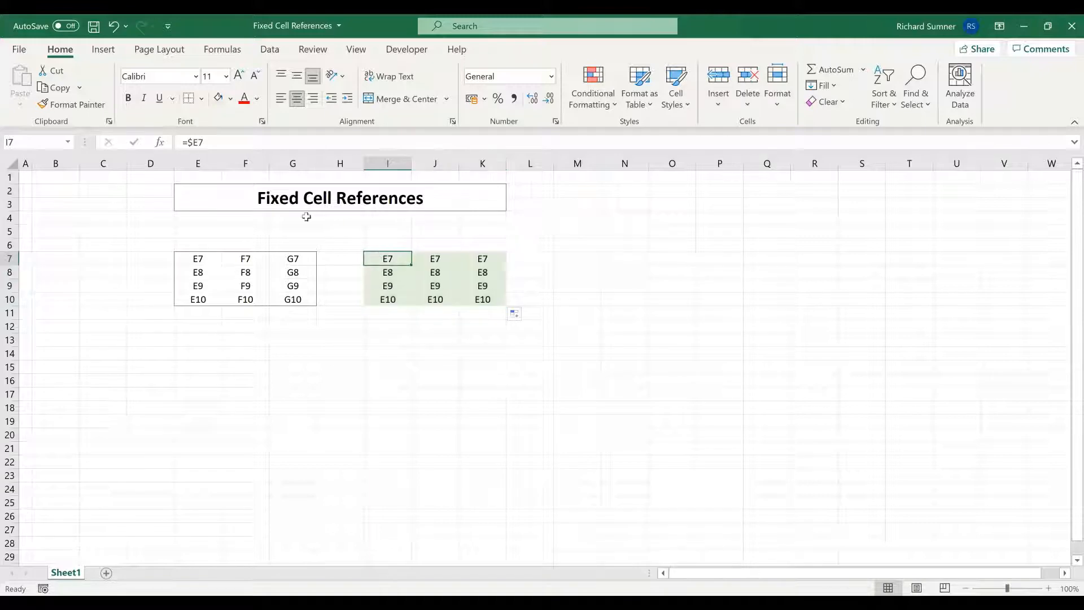
{"action": "left_click", "coordinate": [192, 142]}
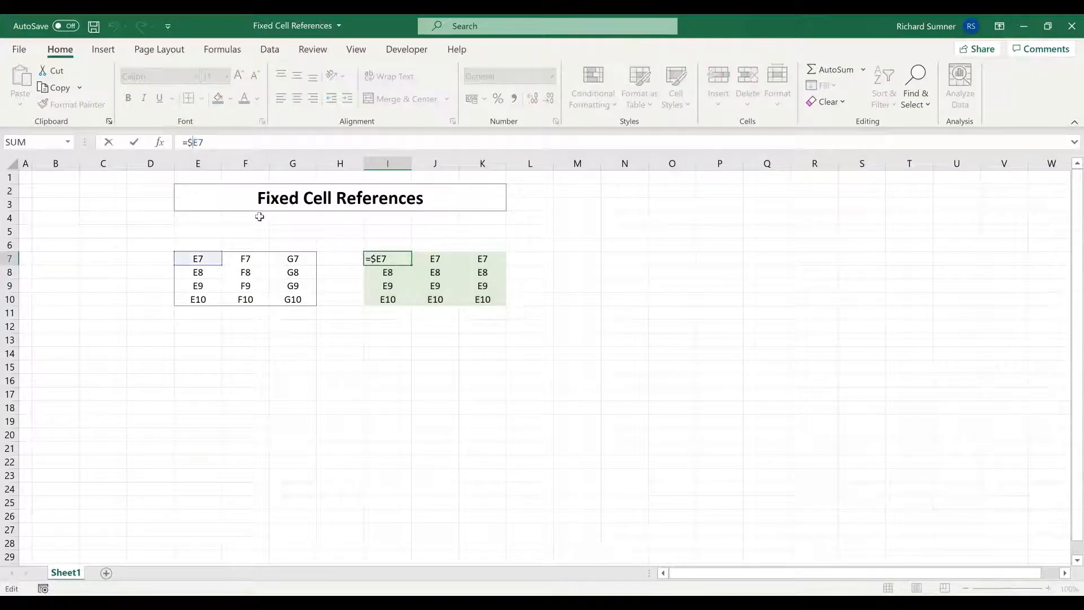
{"action": "key", "text": "BackSpace"}
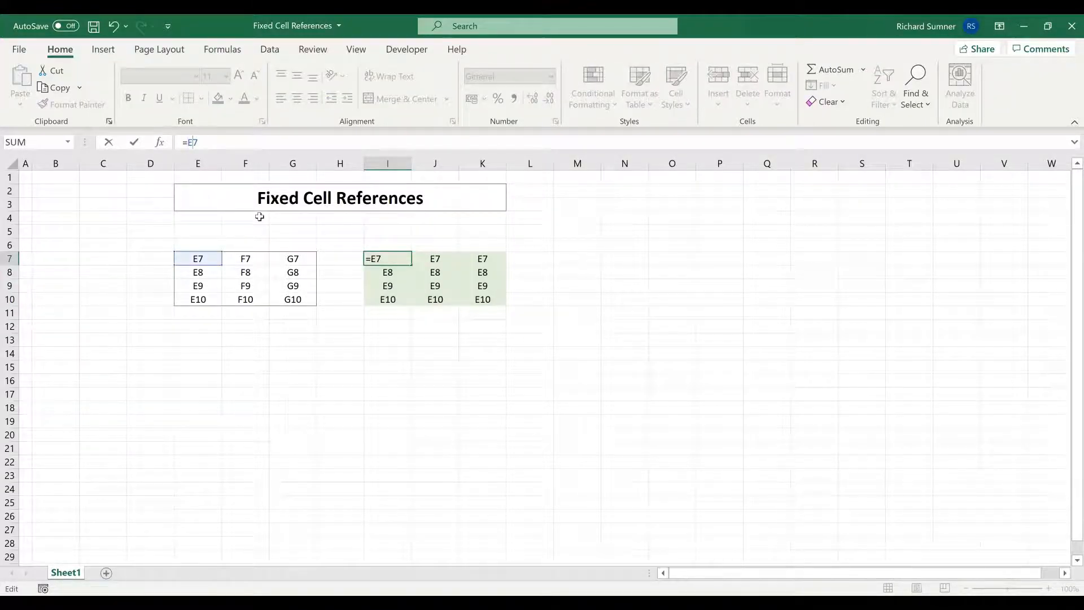
{"action": "key", "text": "Right"}
{"action": "type", "text": "$"}
{"action": "key", "text": "Return"}
{"action": "left_click", "coordinate": [374, 258]}
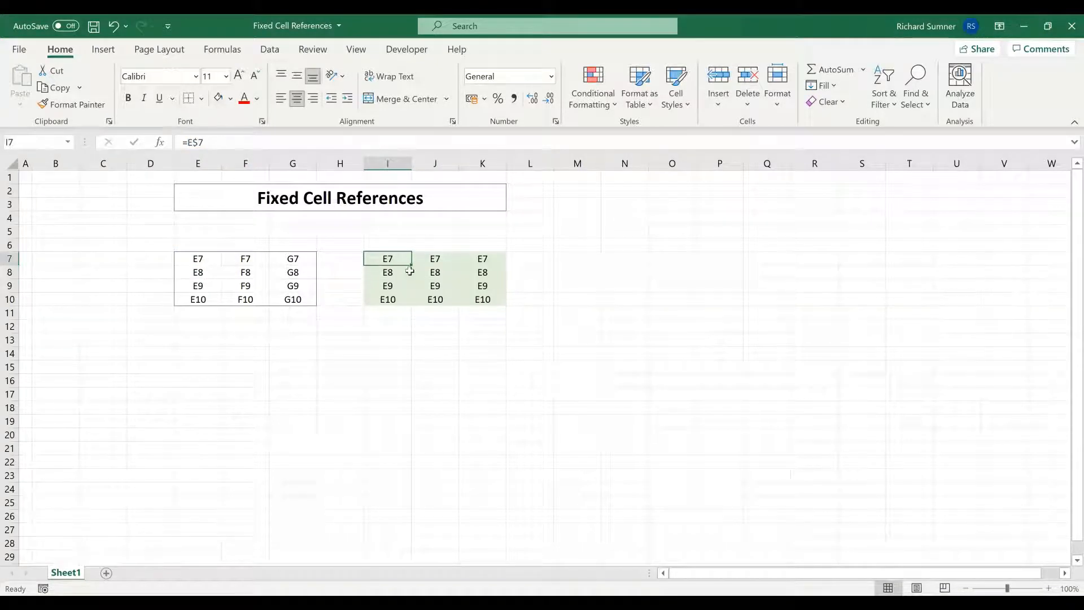
{"action": "left_click_drag", "start_coordinate": [412, 265], "coordinate": [505, 305]}
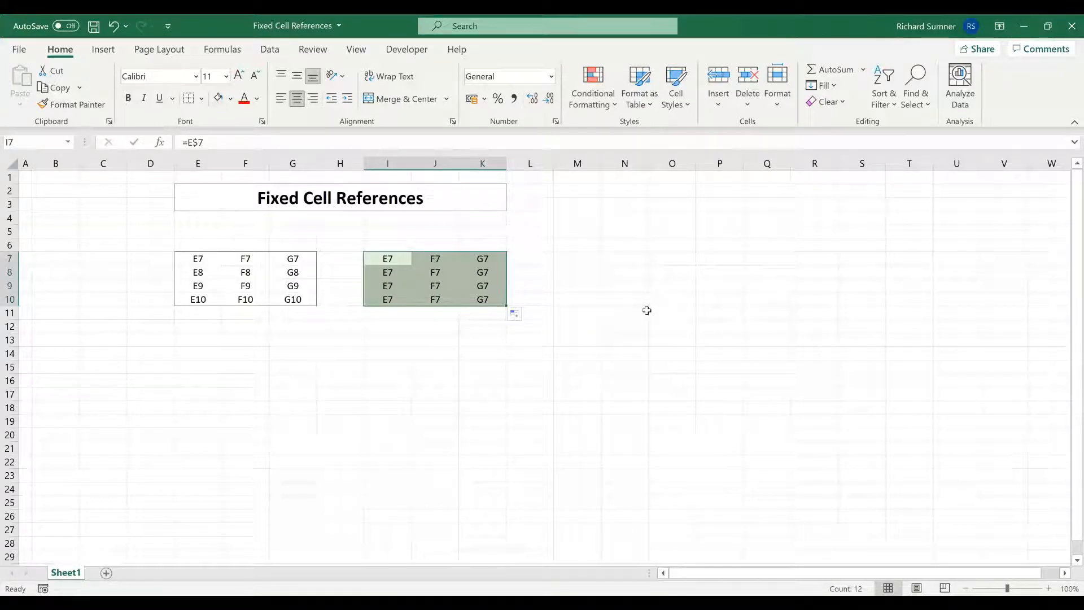
{"action": "left_click", "coordinate": [391, 261]}
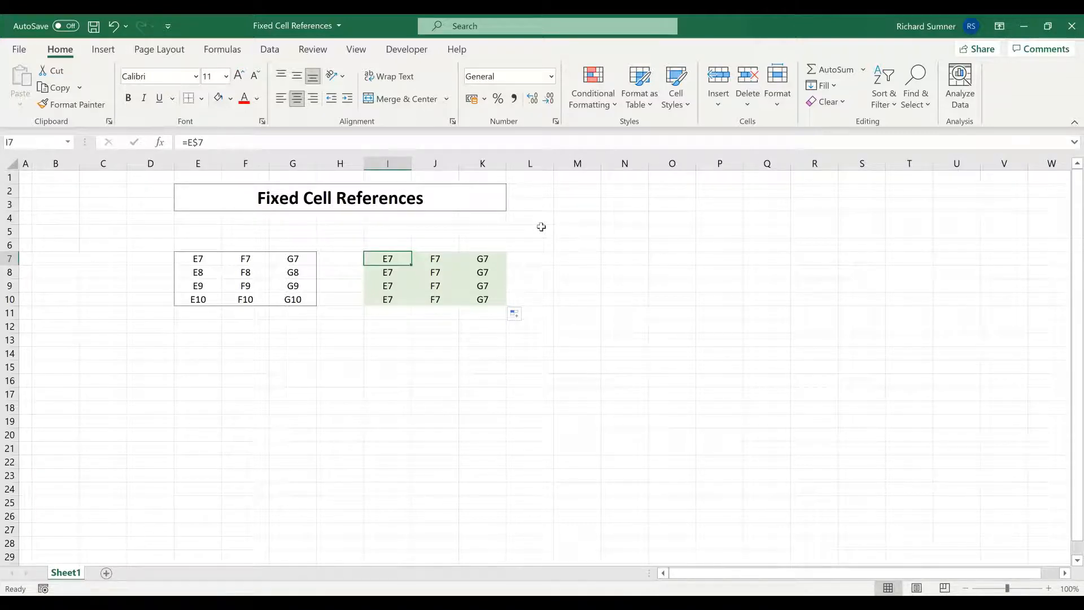
{"action": "key", "text": "Return"}
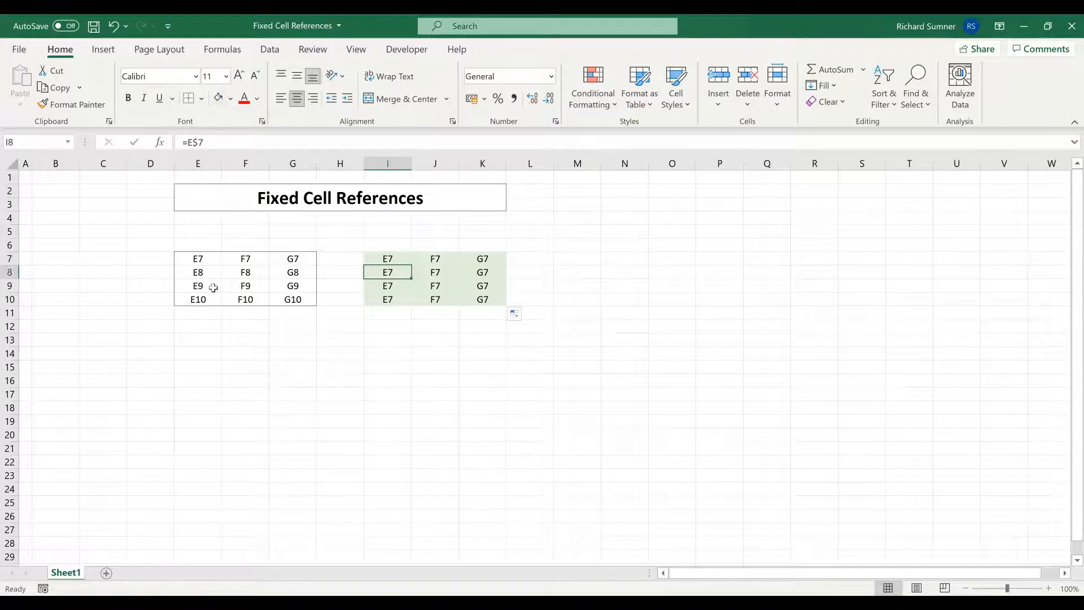
- Enter X in each of the cells C7 to C10, beside the source table
{"action": "left_click", "coordinate": [118, 258]}
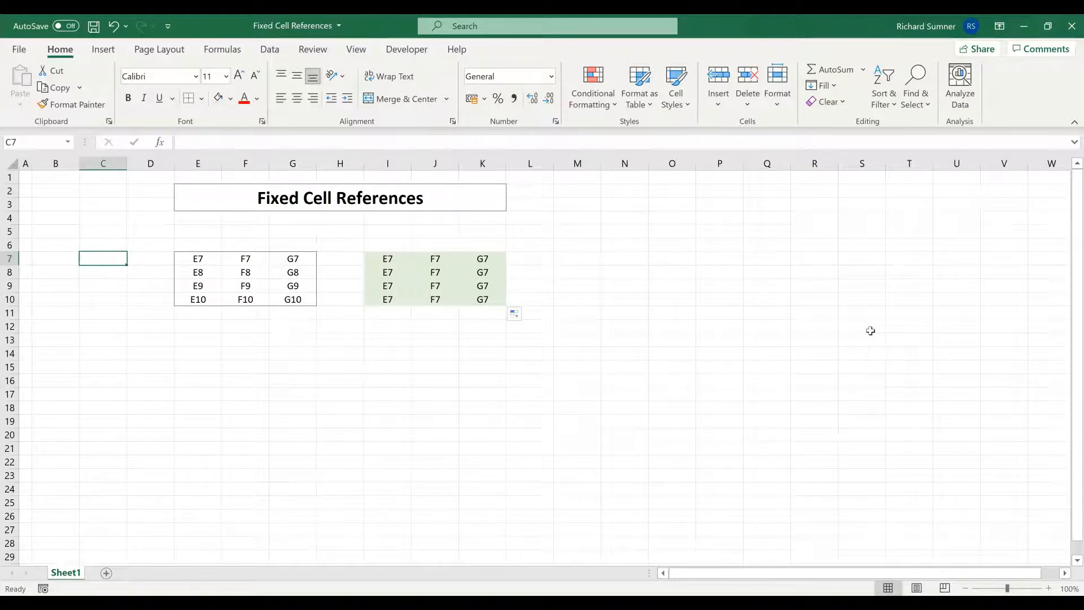
{"action": "type", "text": "X"}
{"action": "key", "text": "Return"}
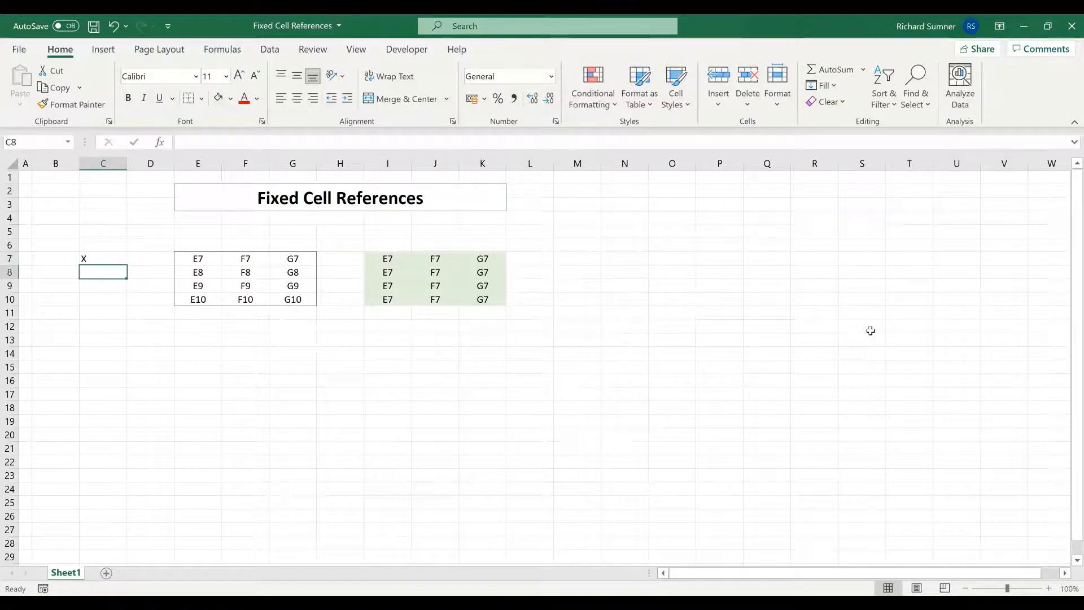
{"action": "type", "text": "X"}
{"action": "key", "text": "Return"}
{"action": "type", "text": "X"}
{"action": "key", "text": "Return"}
{"action": "type", "text": "X"}
{"action": "key", "text": "Up"}
- Centre the X entries in C7:C10 and put an outside border around the range
{"action": "key", "text": "Up"}
{"action": "key", "text": "Up"}
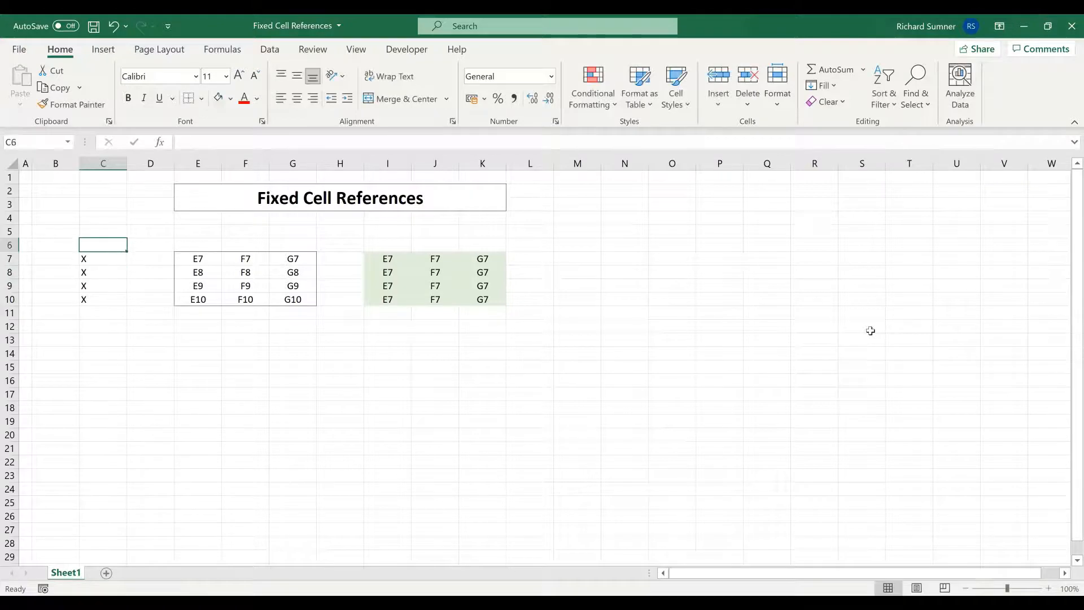
{"action": "key", "text": "shift+Down"}
{"action": "key", "text": "shift+Down"}
{"action": "key", "text": "shift+Down"}
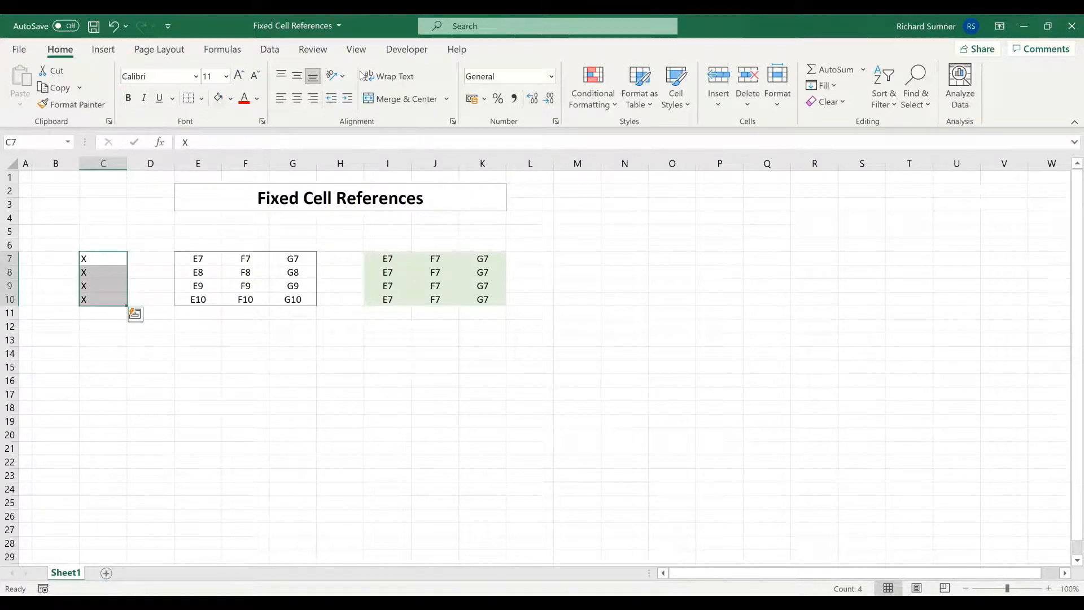
{"action": "left_click", "coordinate": [297, 99]}
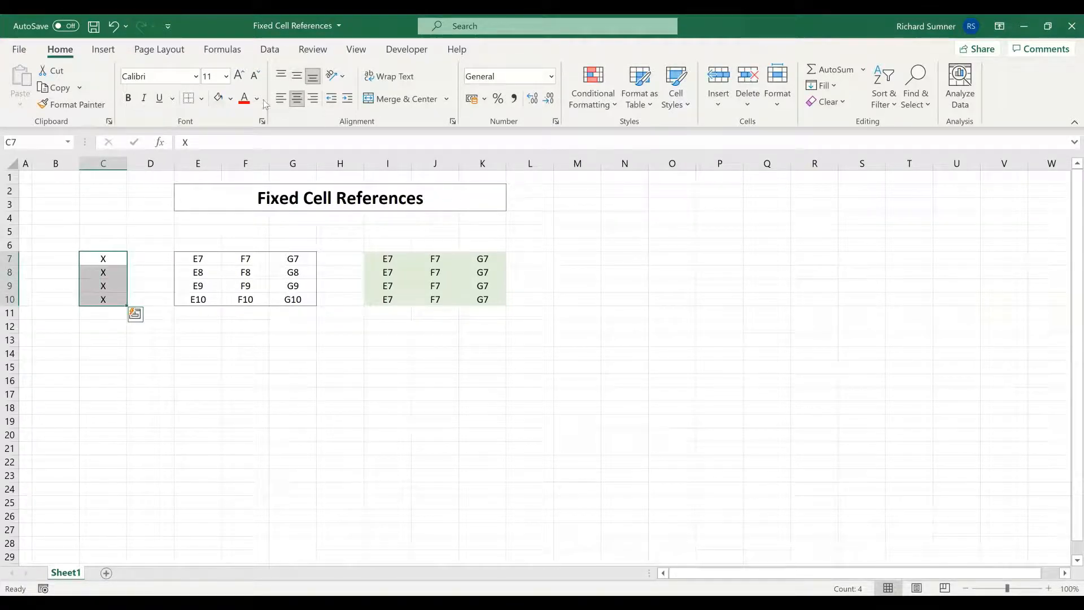
{"action": "left_click", "coordinate": [201, 99]}
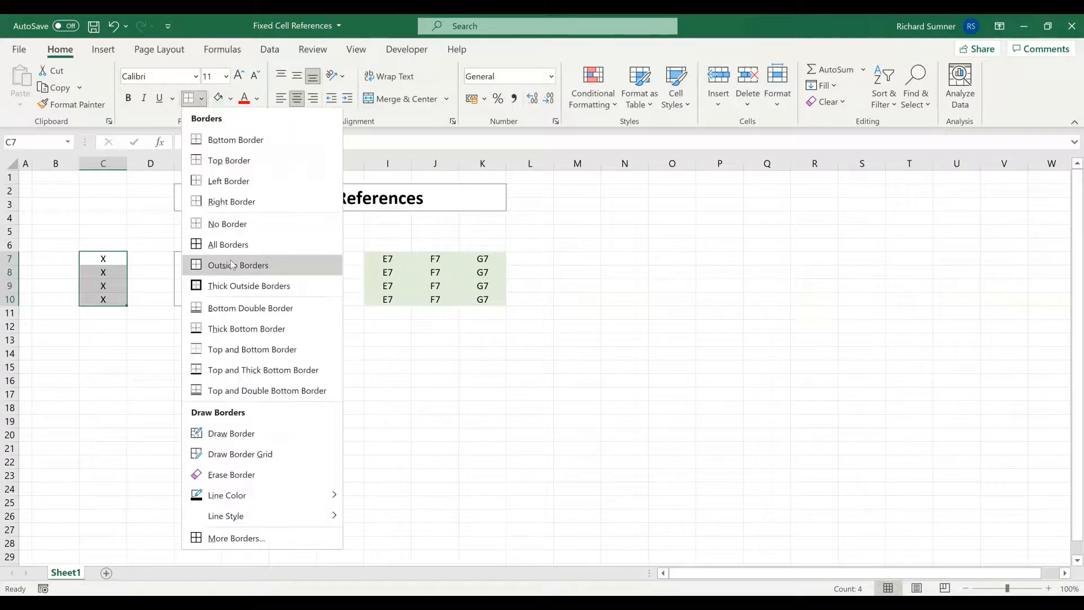
{"action": "left_click", "coordinate": [230, 260]}
- Replace the formula in I7 with =CONCAT(C7, " - ", E7)
{"action": "left_click", "coordinate": [392, 261]}
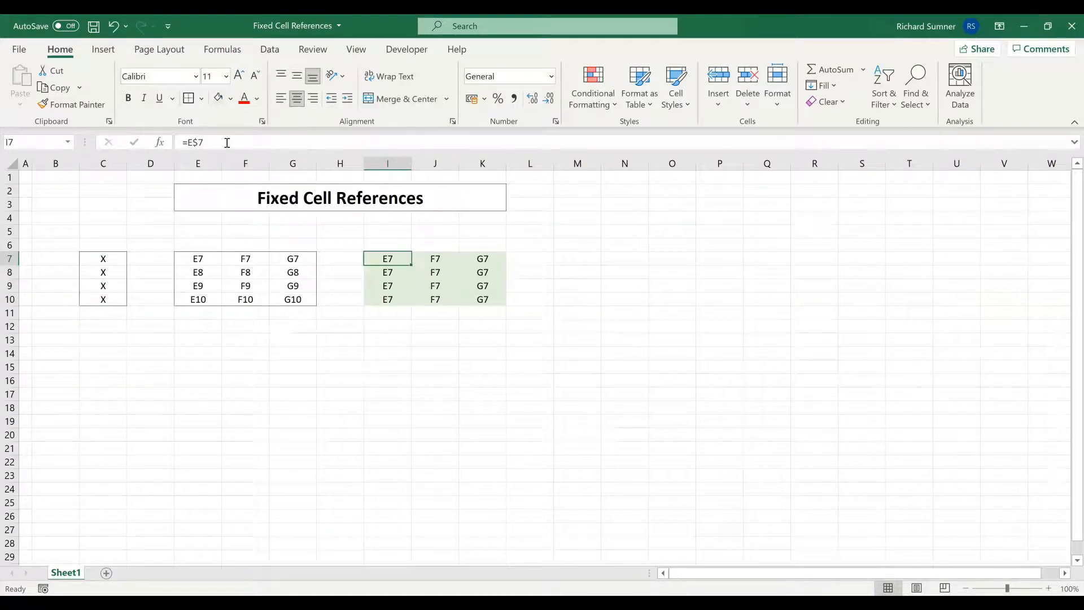
{"action": "left_click_drag", "start_coordinate": [227, 142], "coordinate": [182, 143]}
{"action": "type", "text": "="}
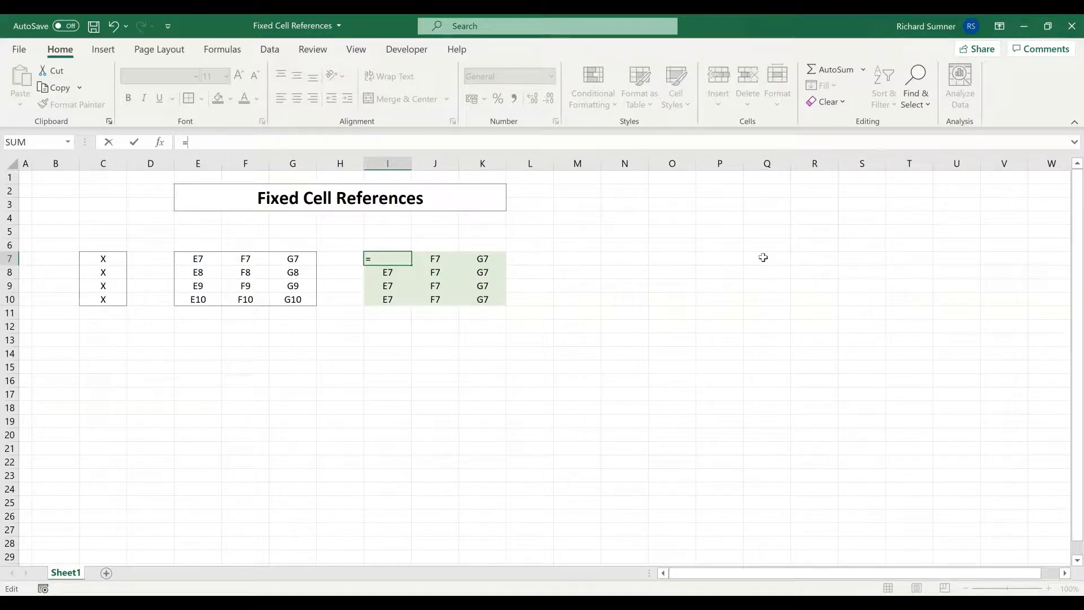
{"action": "type", "text": "CONCAT("}
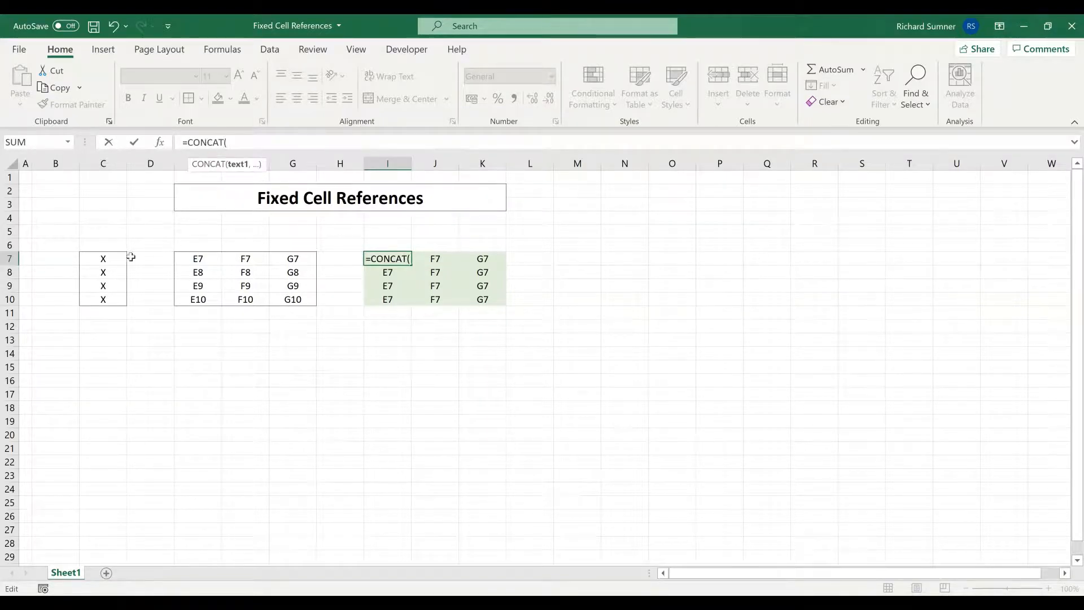
{"action": "left_click", "coordinate": [110, 258]}
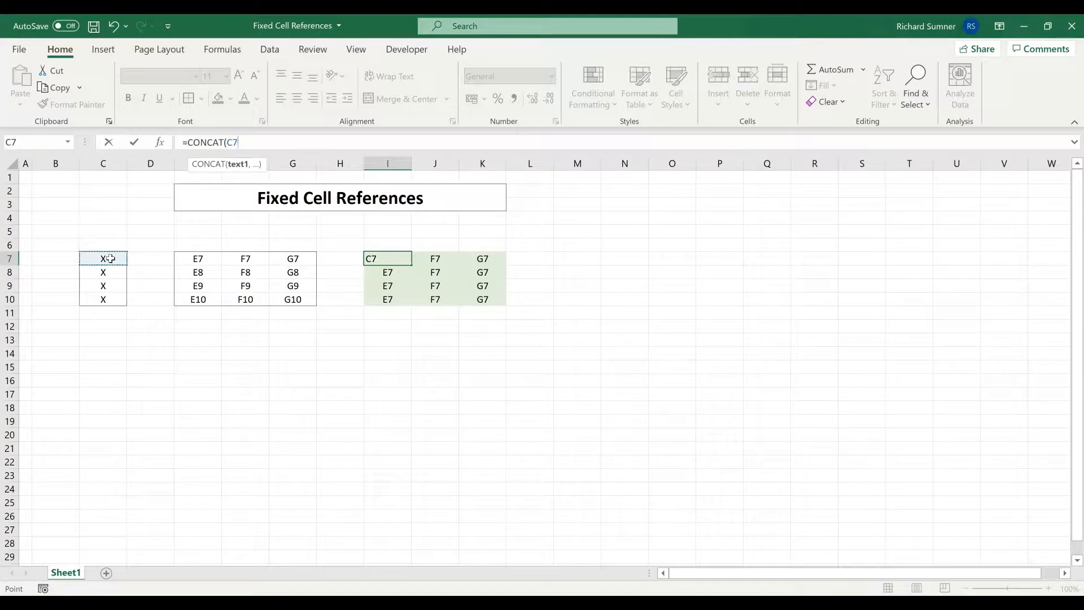
{"action": "type", "text": ", "}
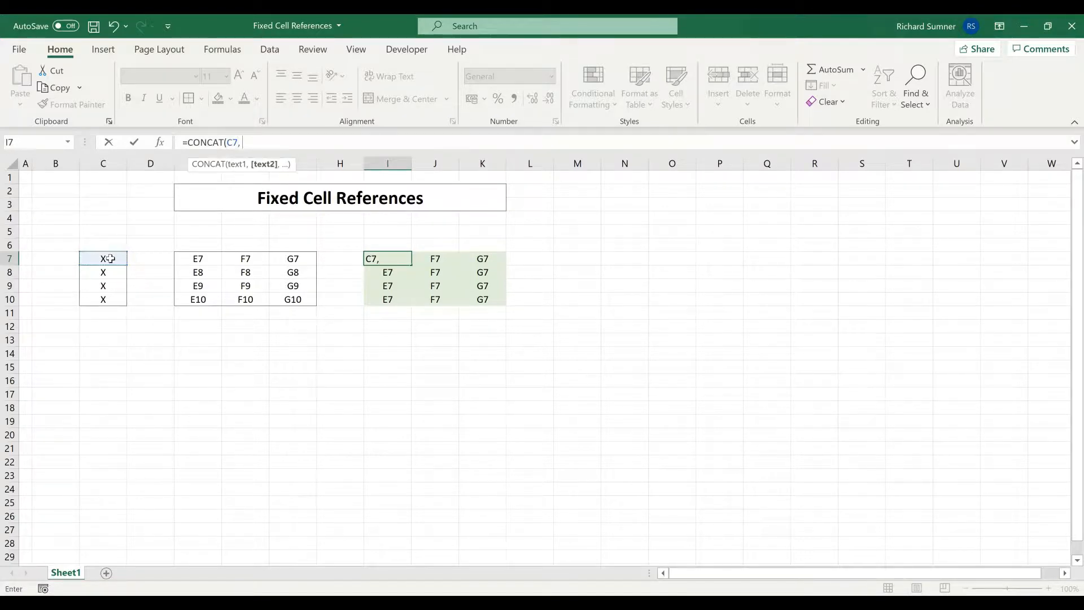
{"action": "type", "text": "\" - \","}
{"action": "left_click", "coordinate": [199, 256]}
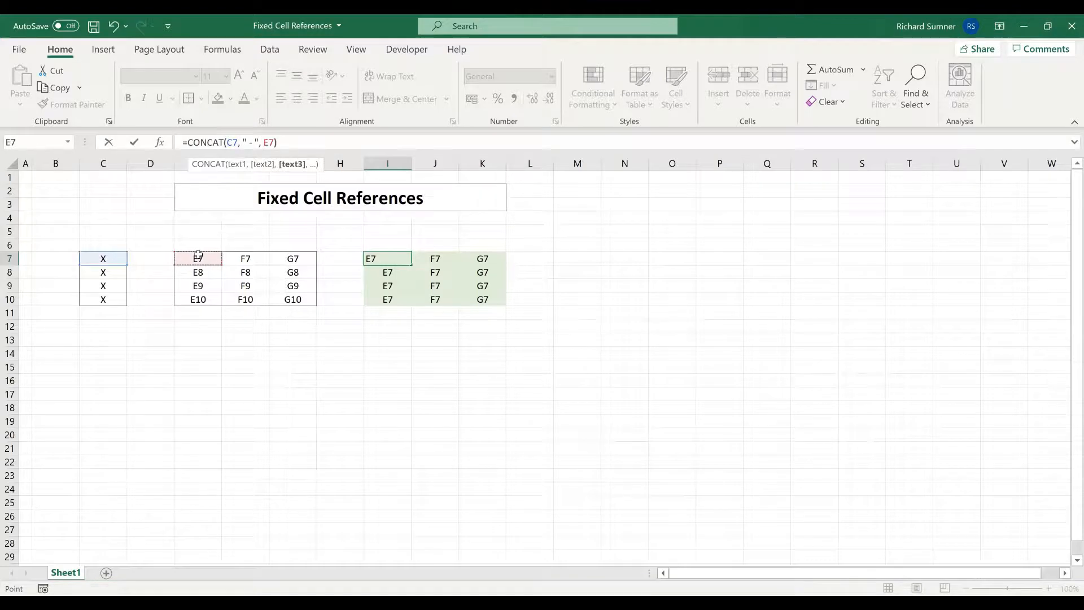
{"action": "key", "text": "Return"}
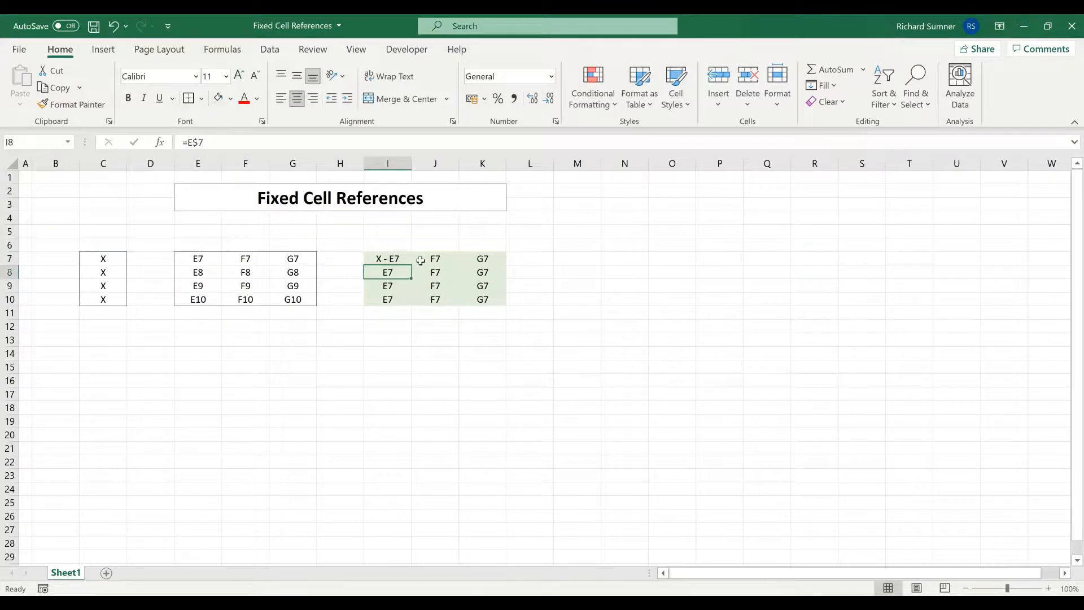
- Copy the CONCAT formula with relative references from I7 through the range I7:K10
{"action": "right_click", "coordinate": [382, 261]}
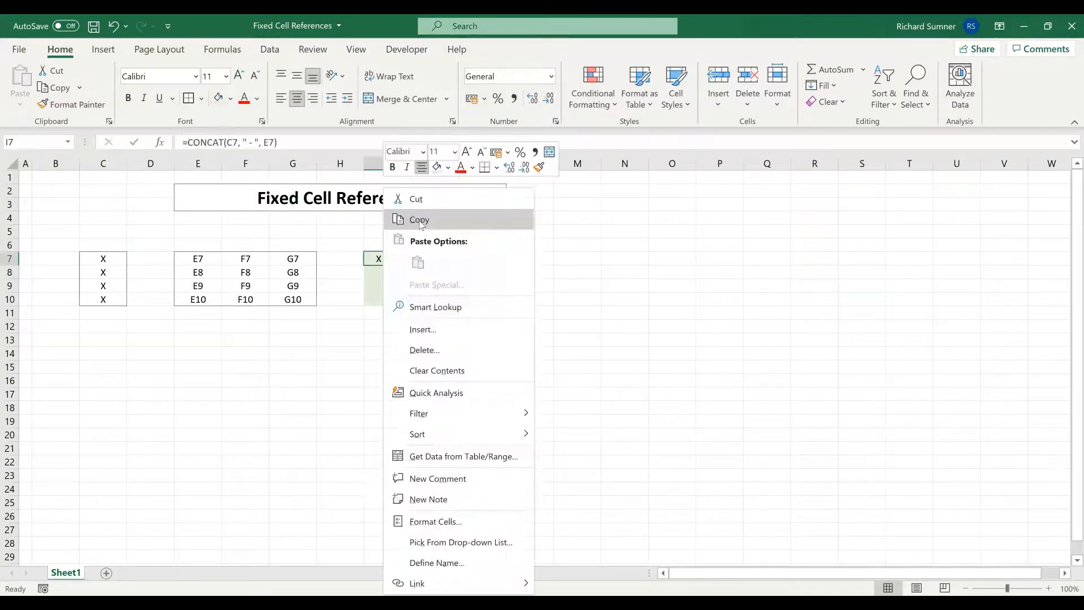
{"action": "left_click", "coordinate": [419, 220]}
{"action": "left_click_drag", "start_coordinate": [383, 272], "coordinate": [504, 304]}
{"action": "right_click", "coordinate": [384, 294]}
{"action": "left_click", "coordinate": [417, 261]}
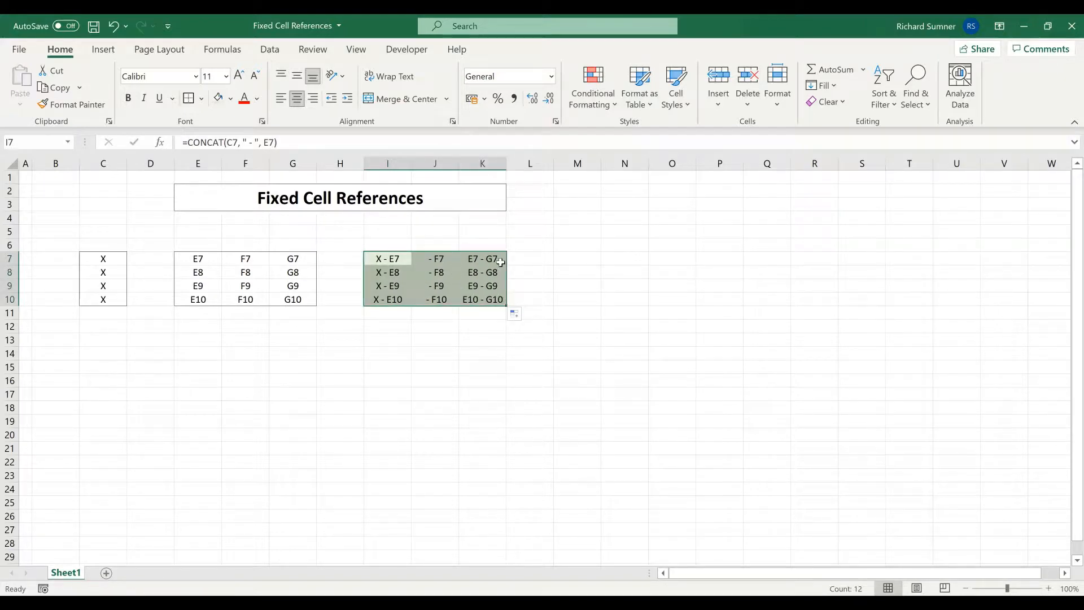
- Change the first reference in I7's CONCAT formula to $C7, fixing only the column, and fill it through I7:K10
{"action": "left_click", "coordinate": [397, 263]}
{"action": "left_click", "coordinate": [235, 144]}
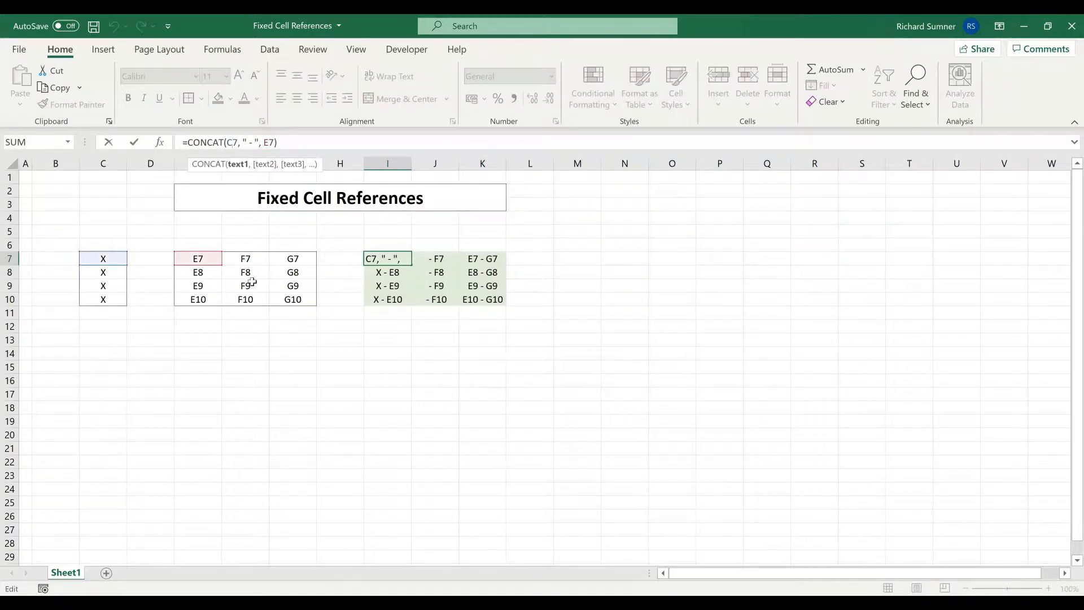
{"action": "key", "text": "F4"}
{"action": "key", "text": "F4"}
{"action": "key", "text": "F4"}
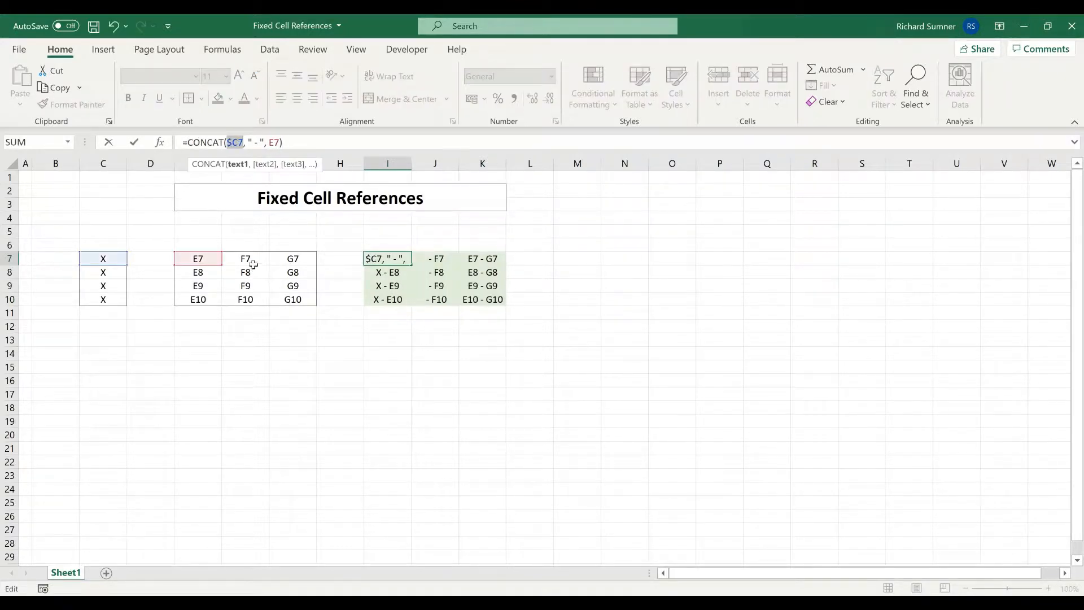
{"action": "left_click", "coordinate": [243, 143]}
{"action": "key", "text": "Return"}
{"action": "left_click", "coordinate": [395, 260]}
{"action": "left_click_drag", "start_coordinate": [410, 267], "coordinate": [501, 304]}
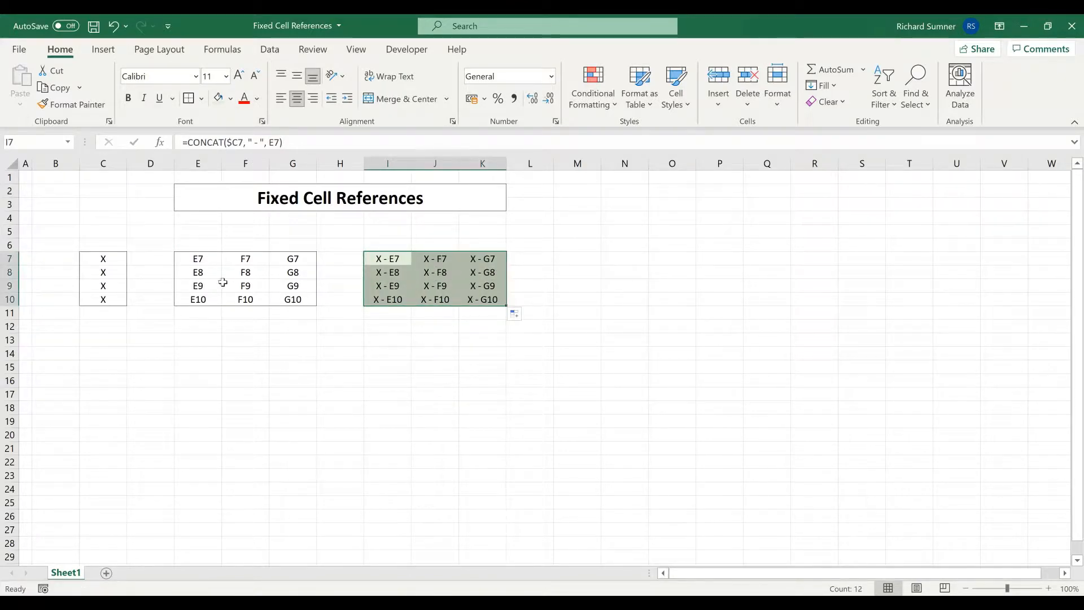
- Clear the X entries in C8:C10, keeping a single bordered X in C7
{"action": "left_click", "coordinate": [105, 314]}
{"action": "left_click_drag", "start_coordinate": [126, 319], "coordinate": [126, 266]}
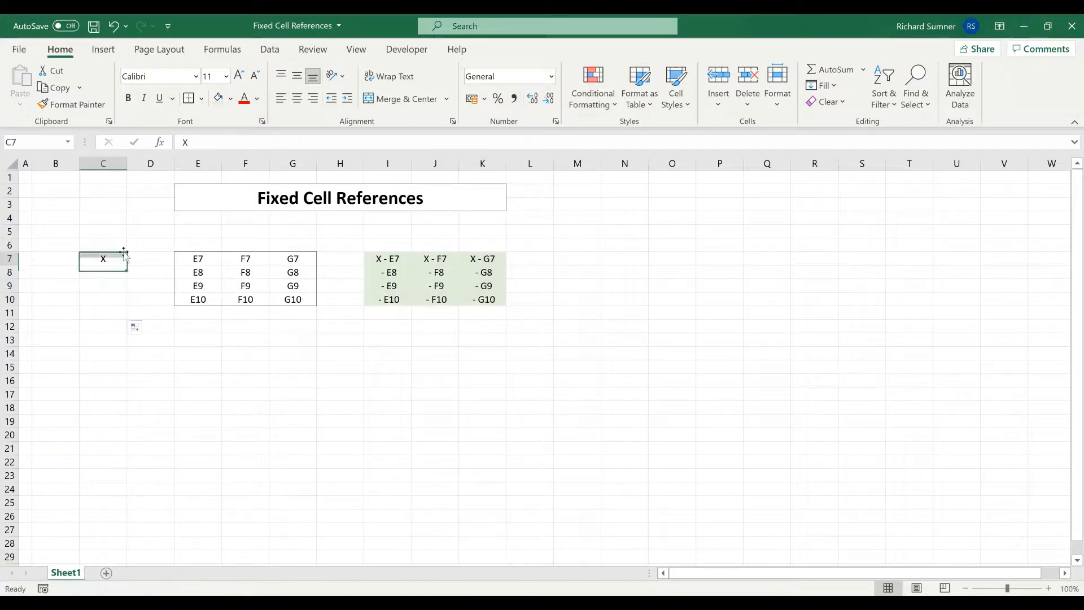
- Change the first reference in I7's CONCAT formula to $C$7, fixing both column and row
{"action": "left_click", "coordinate": [381, 262]}
{"action": "left_click", "coordinate": [241, 142]}
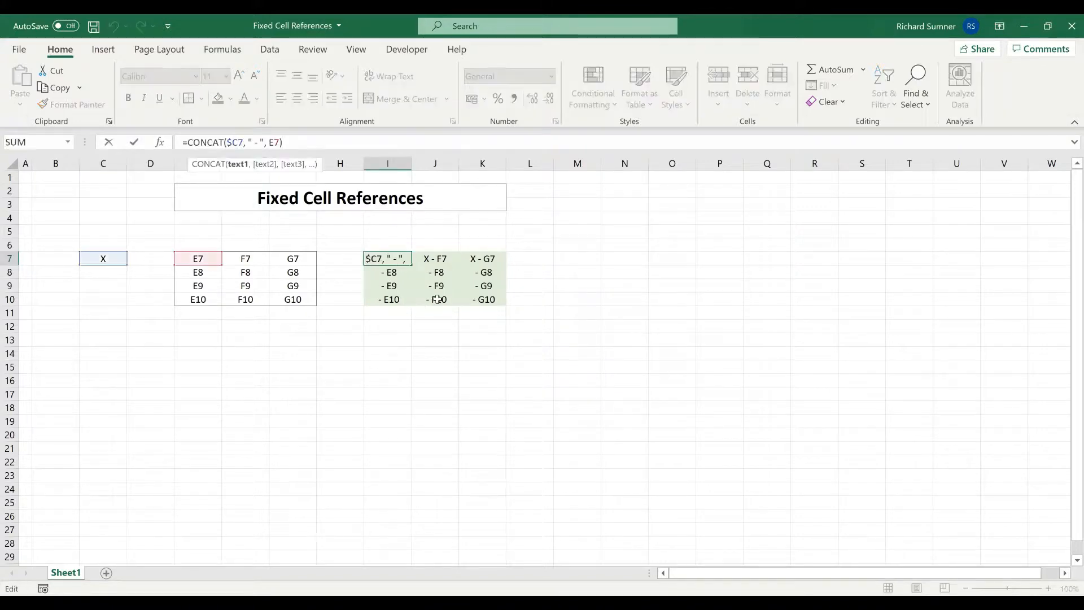
{"action": "type", "text": "$"}
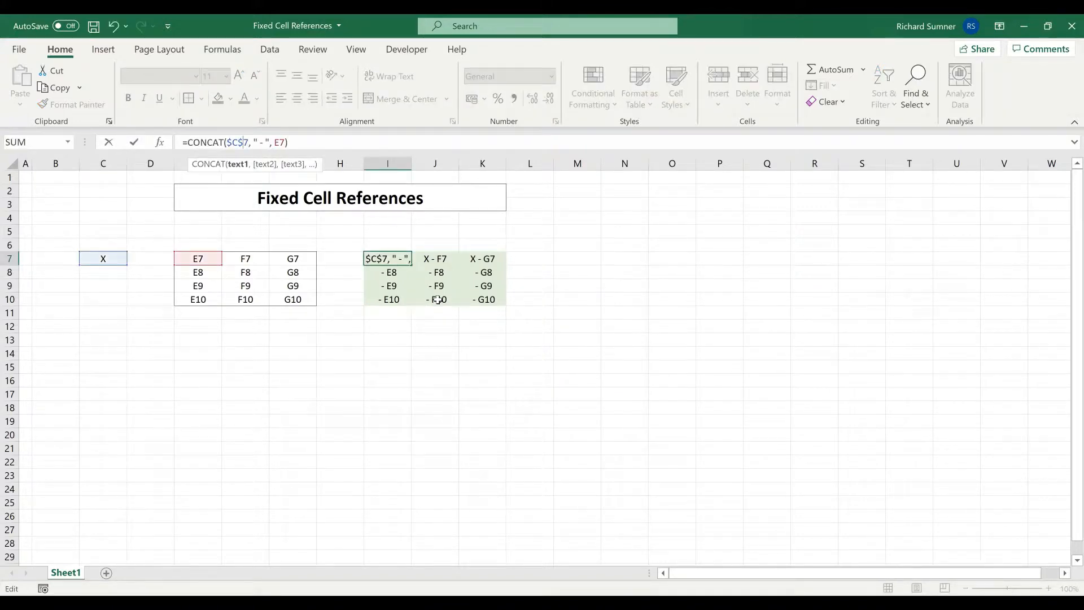
{"action": "key", "text": "Return"}
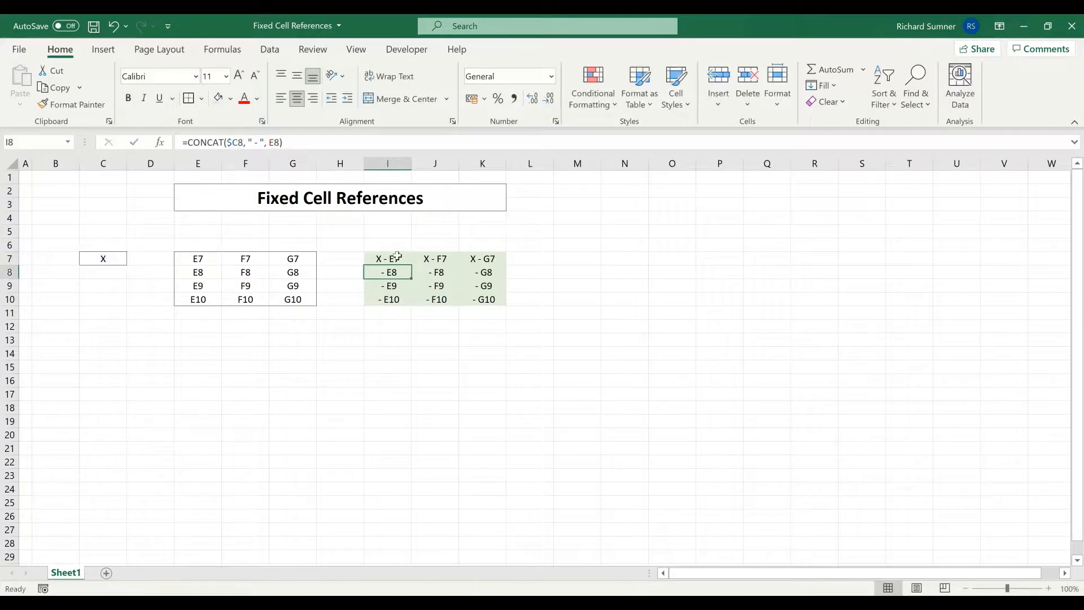
- Copy the formula with the fully fixed $C$7 reference from I7 through the range I7:K10
{"action": "right_click", "coordinate": [398, 257]}
{"action": "left_click", "coordinate": [441, 219]}
{"action": "left_click_drag", "start_coordinate": [389, 272], "coordinate": [392, 298]}
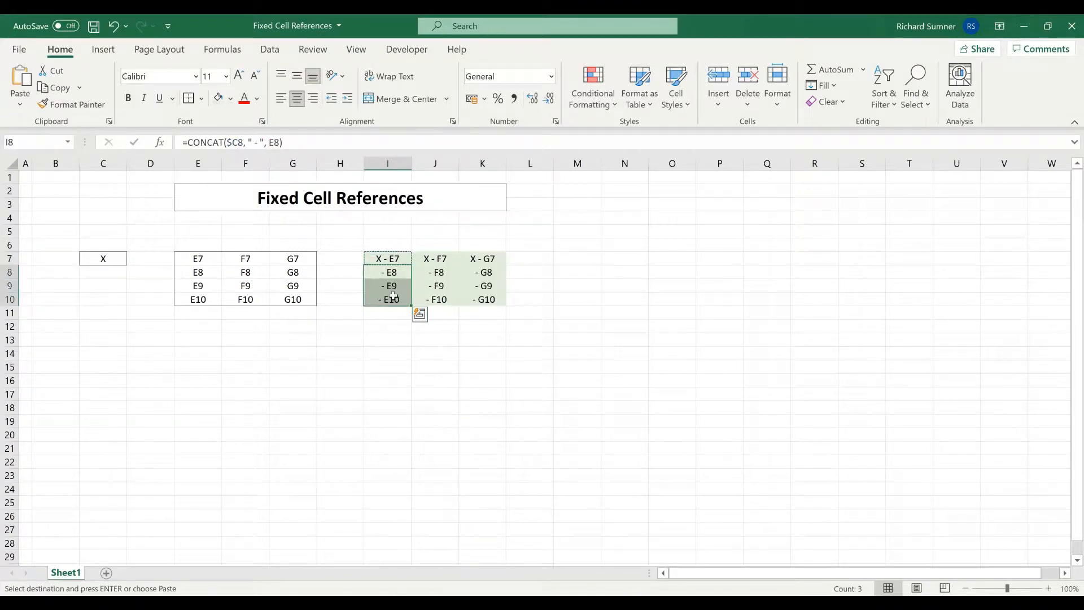
{"action": "right_click", "coordinate": [393, 296]}
{"action": "left_click", "coordinate": [466, 260]}
{"action": "left_click_drag", "start_coordinate": [401, 257], "coordinate": [486, 301]}
{"action": "left_click", "coordinate": [412, 307]}
{"action": "left_click", "coordinate": [483, 421]}
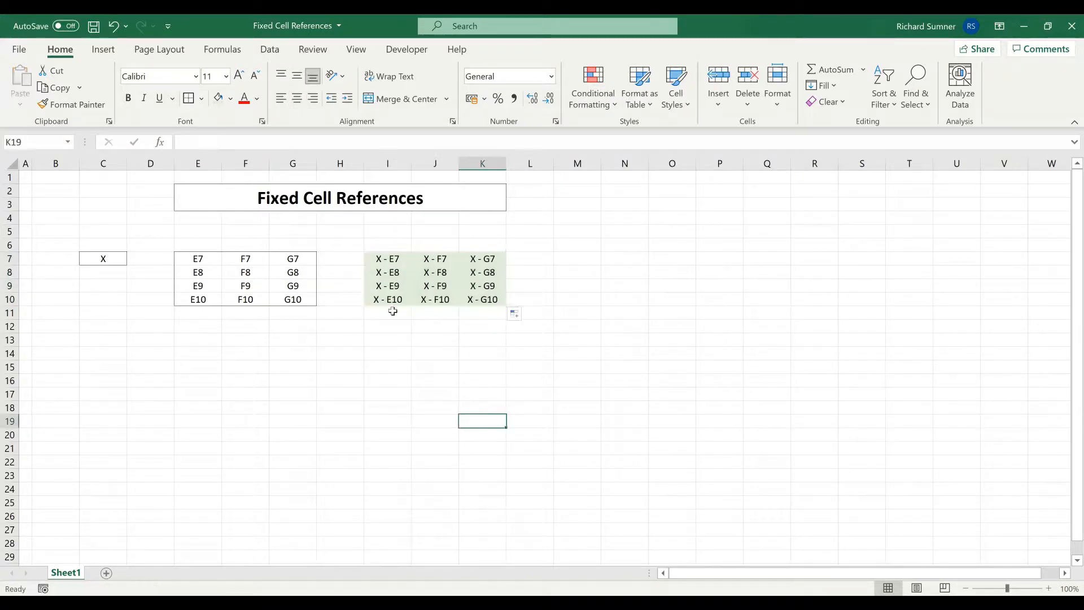
{"action": "left_click", "coordinate": [98, 260]}
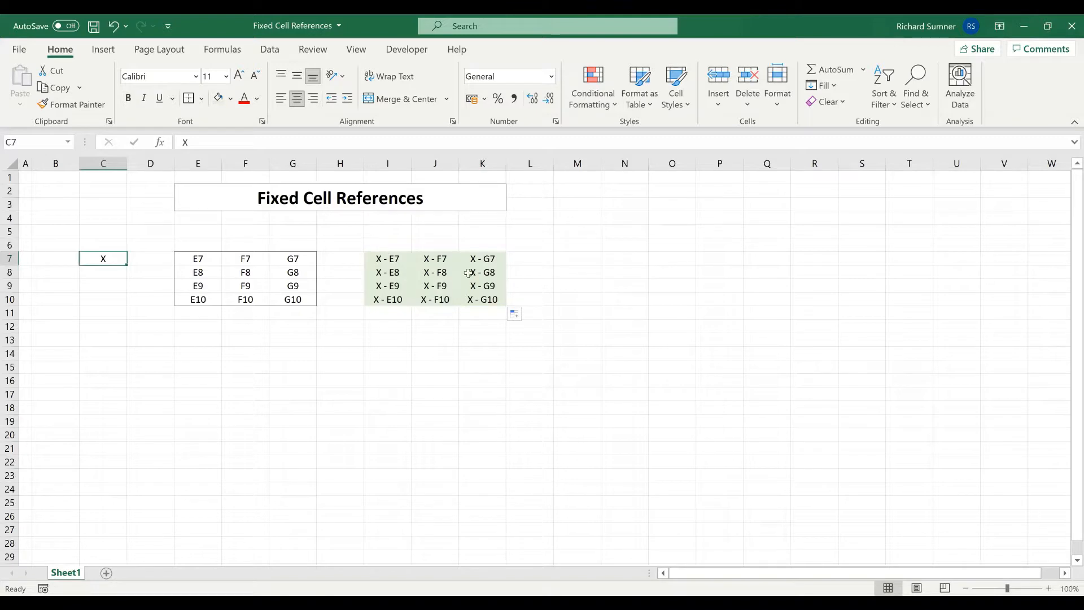
{"action": "left_click", "coordinate": [388, 260]}
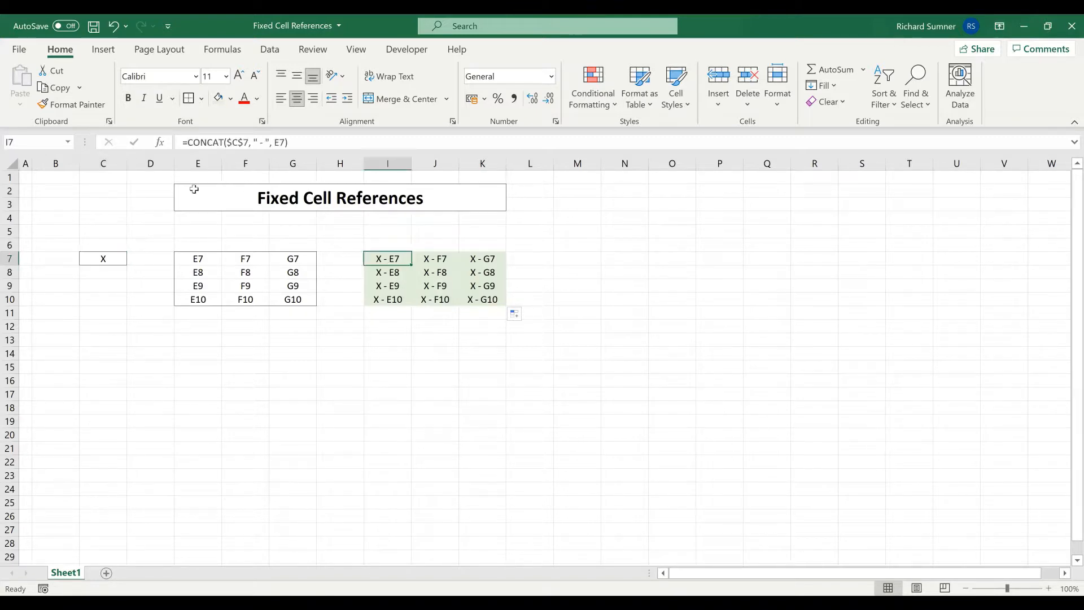